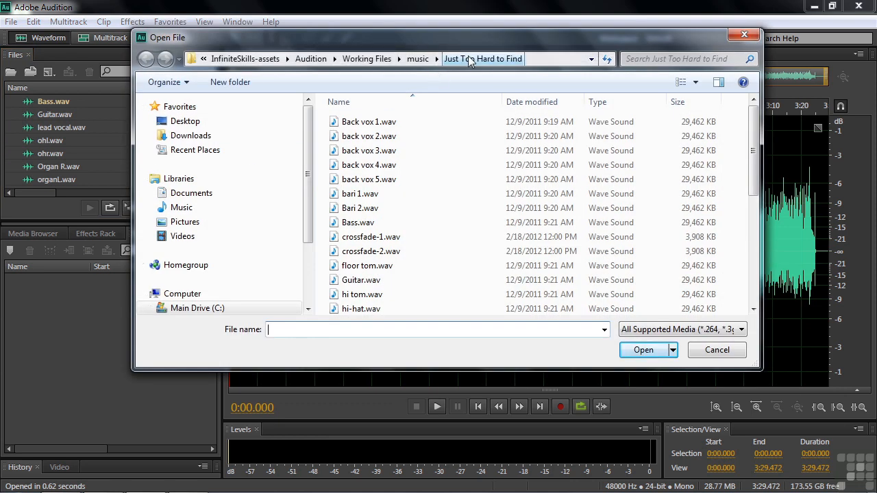
Cancel opening an audio file and dismiss the blank disc's AutoPlay prompt.
{"action": "left_click", "coordinate": [728, 350]}
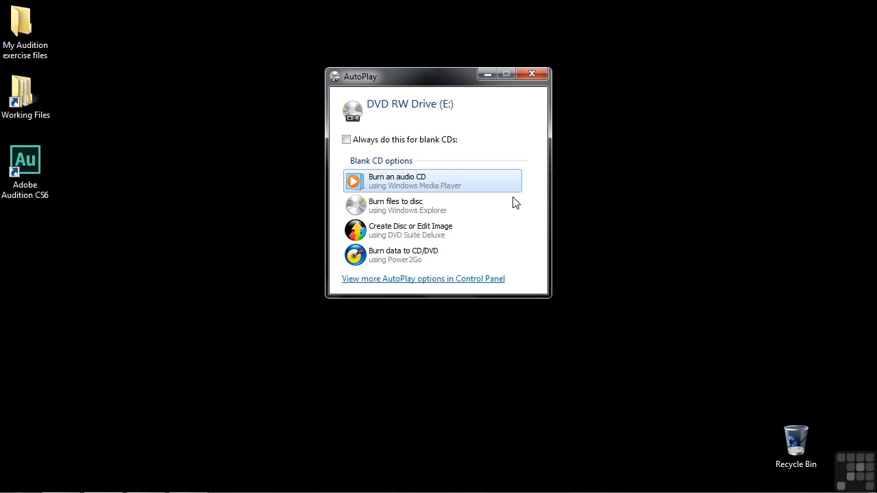
{"action": "left_click", "coordinate": [532, 74]}
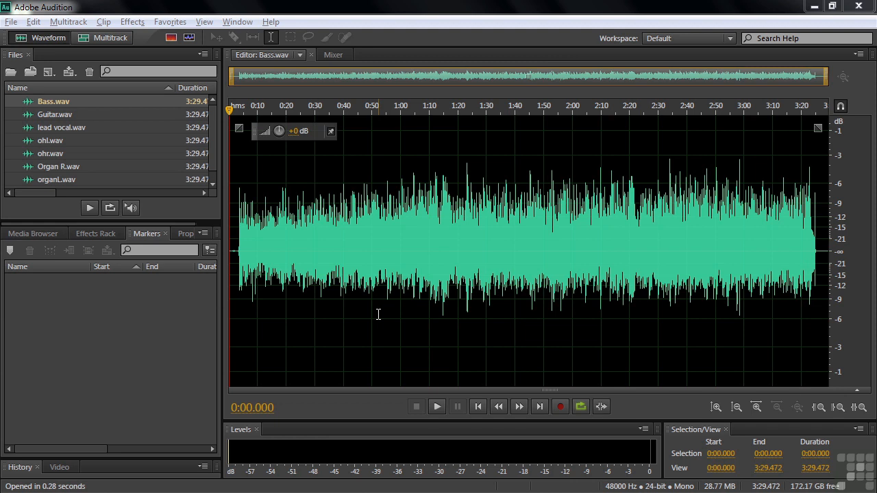
Play Bass.wav from the beginning, stop where the audio starts, and add a cue marker there at about 0:02.9.
{"action": "left_click", "coordinate": [233, 115]}
{"action": "key", "text": "space"}
{"action": "key", "text": "space"}
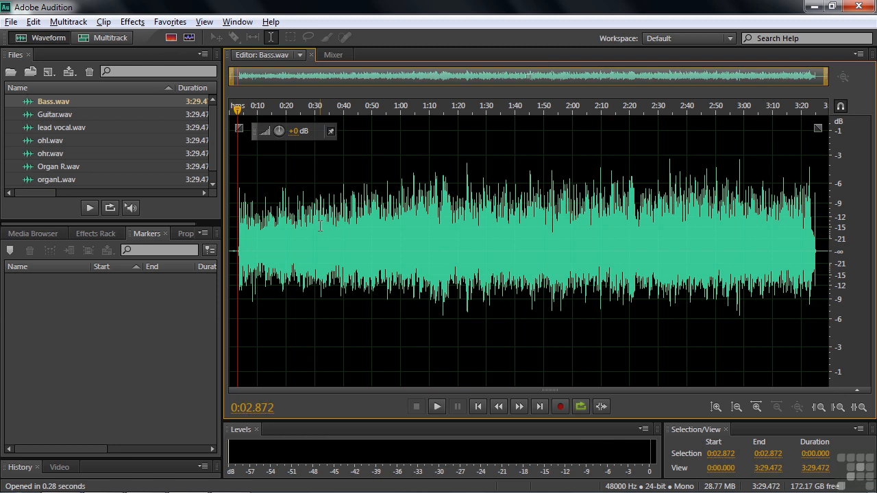
{"action": "key", "text": "m"}
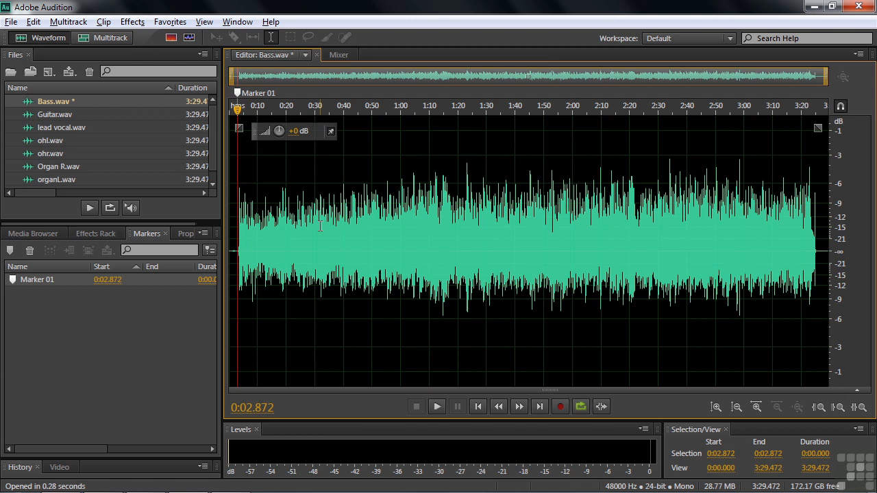
Change the type of Marker 01 to CD Track.
{"action": "right_click", "coordinate": [238, 95]}
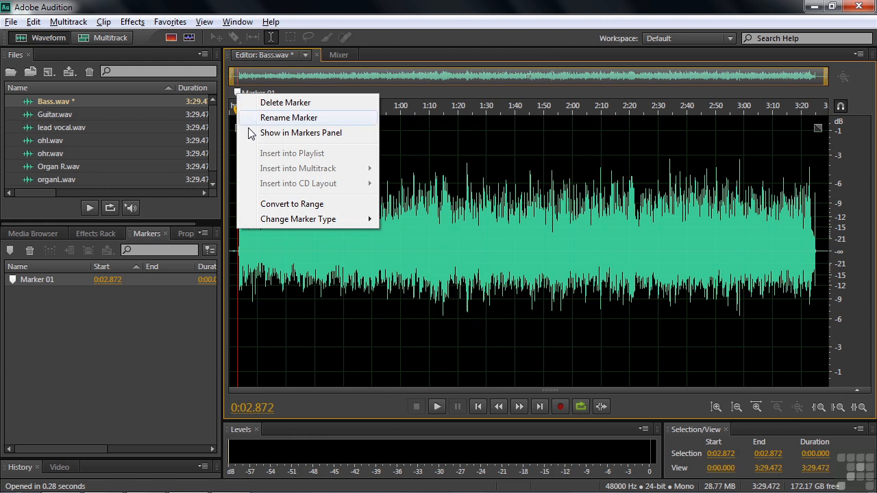
{"action": "mouse_move", "coordinate": [269, 221]}
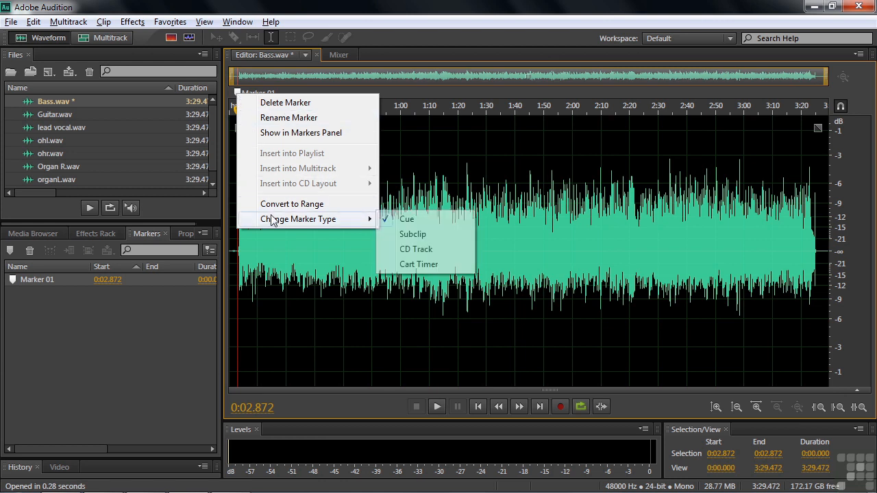
{"action": "left_click", "coordinate": [409, 252]}
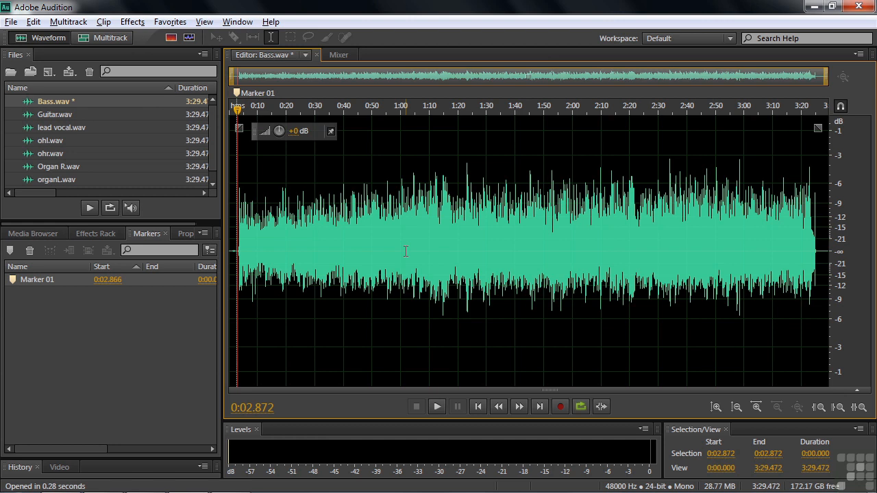
Convert Marker 01 to a range and extend its end to about 0:25.4.
{"action": "right_click", "coordinate": [236, 96]}
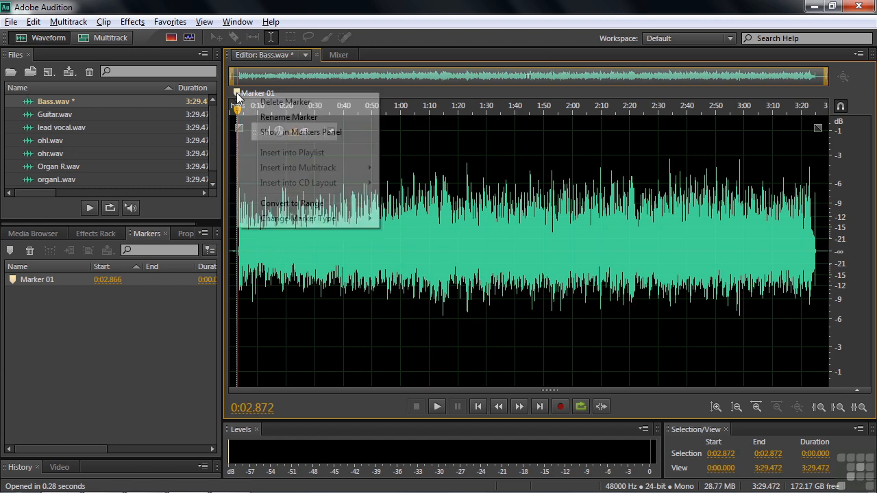
{"action": "left_click", "coordinate": [287, 205]}
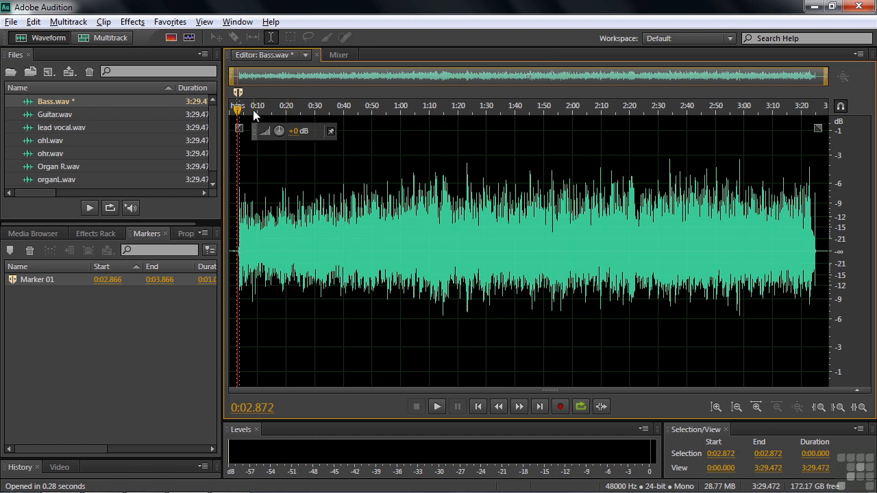
{"action": "left_click_drag", "start_coordinate": [245, 90], "coordinate": [304, 114]}
Move the playhead to the end of the Marker 01 range and add a CD track marker there.
{"action": "left_click_drag", "start_coordinate": [237, 112], "coordinate": [289, 113]}
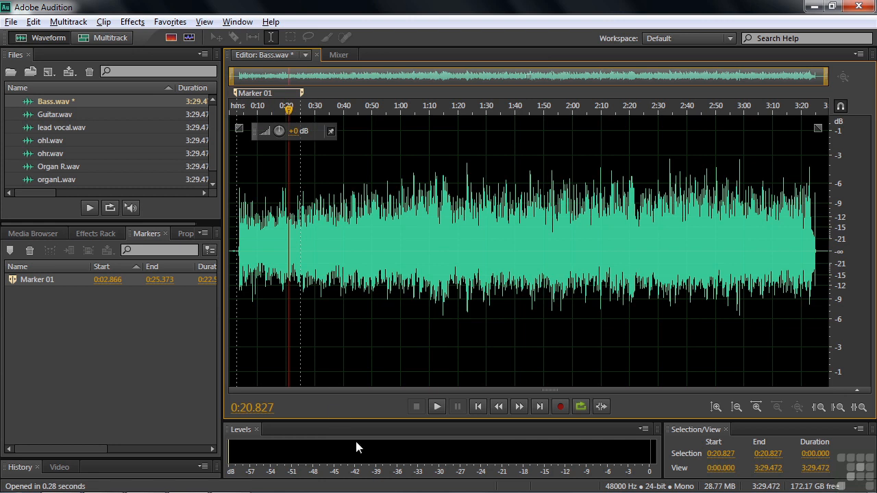
{"action": "left_click", "coordinate": [542, 408]}
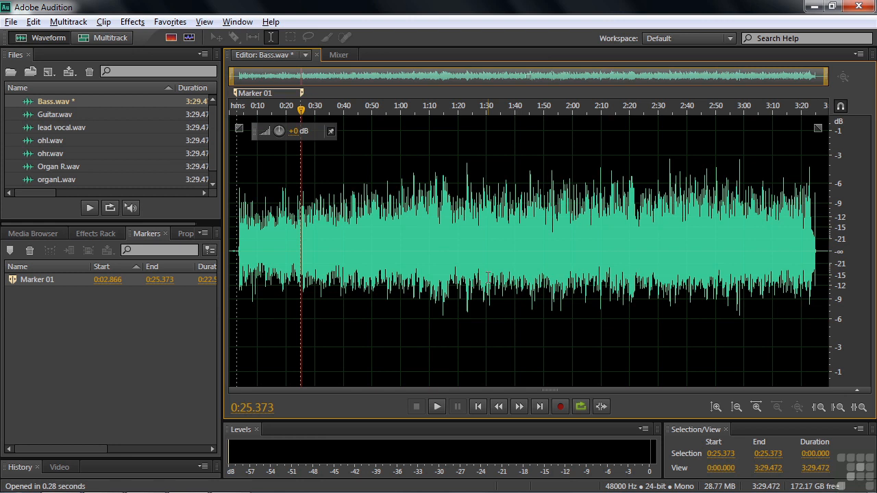
{"action": "key", "text": "shift+m"}
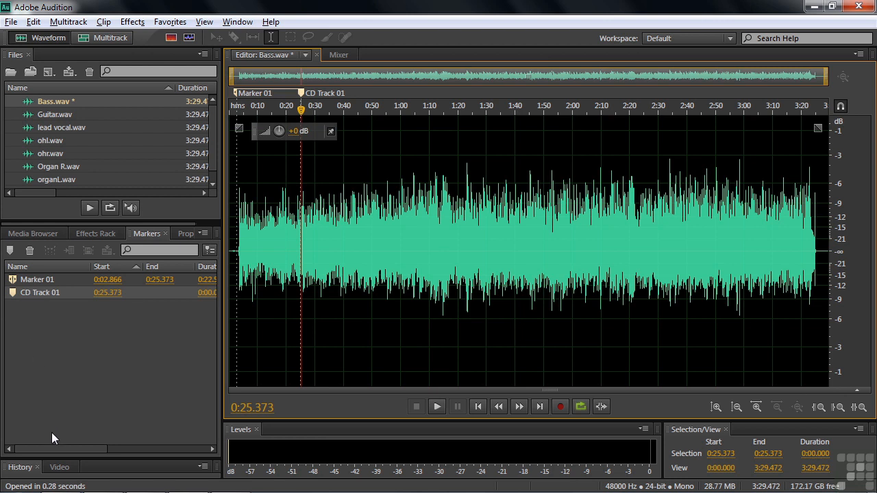
Widen the Markers panel until the marker names, times and types fit side by side.
{"action": "left_click_drag", "start_coordinate": [36, 447], "coordinate": [104, 454]}
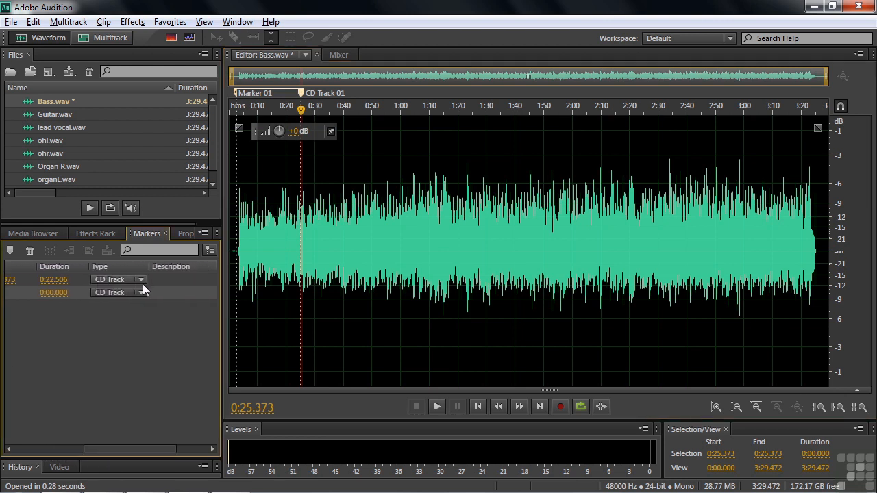
{"action": "left_click_drag", "start_coordinate": [227, 309], "coordinate": [366, 334]}
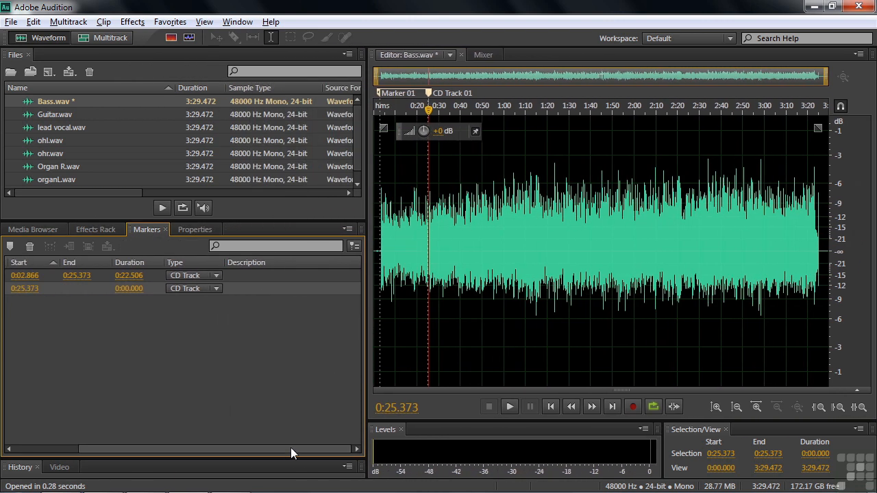
{"action": "left_click_drag", "start_coordinate": [290, 449], "coordinate": [188, 450]}
{"action": "left_click_drag", "start_coordinate": [366, 330], "coordinate": [320, 337]}
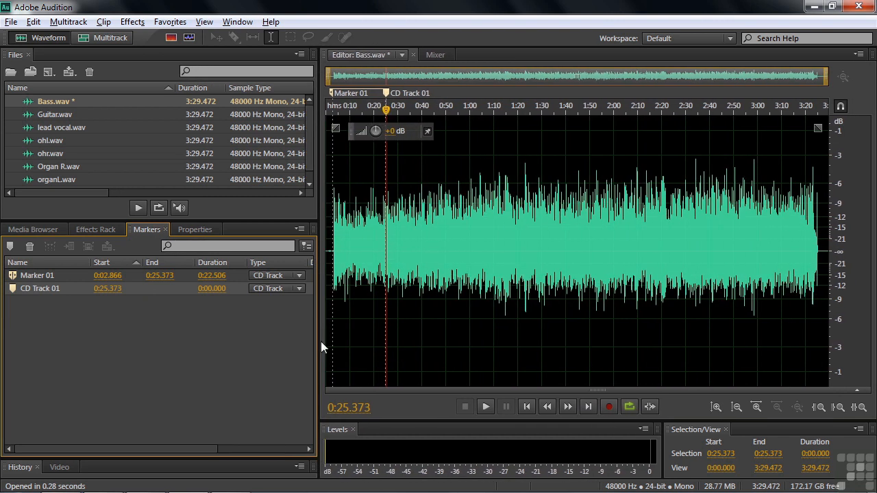
Convert the CD Track 01 marker to a range and extend its end to 1:00.
{"action": "right_click", "coordinate": [387, 95]}
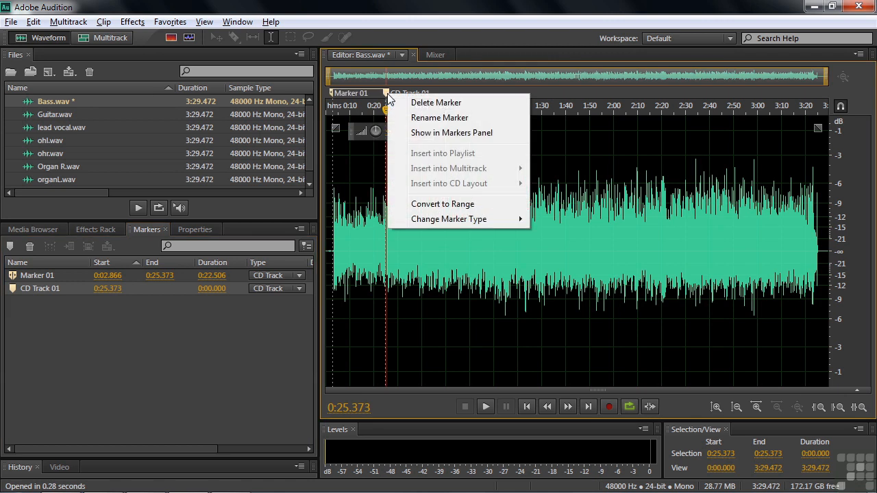
{"action": "left_click", "coordinate": [438, 204]}
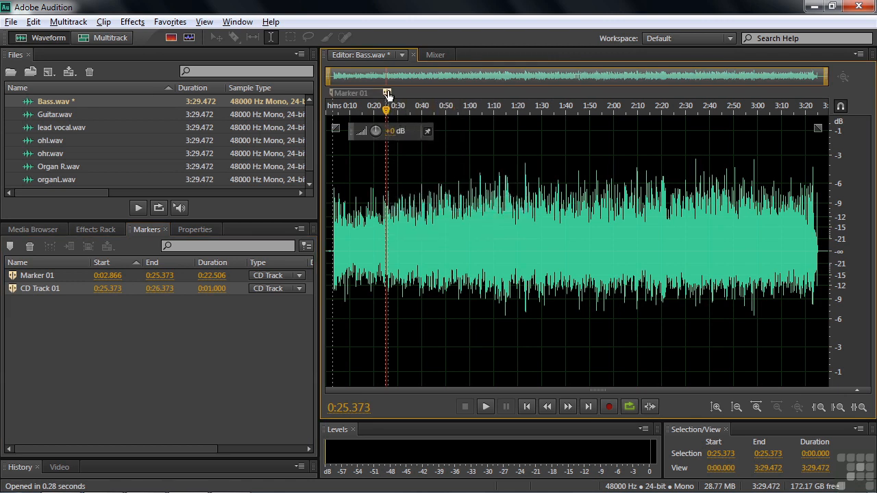
{"action": "left_click_drag", "start_coordinate": [391, 92], "coordinate": [476, 107]}
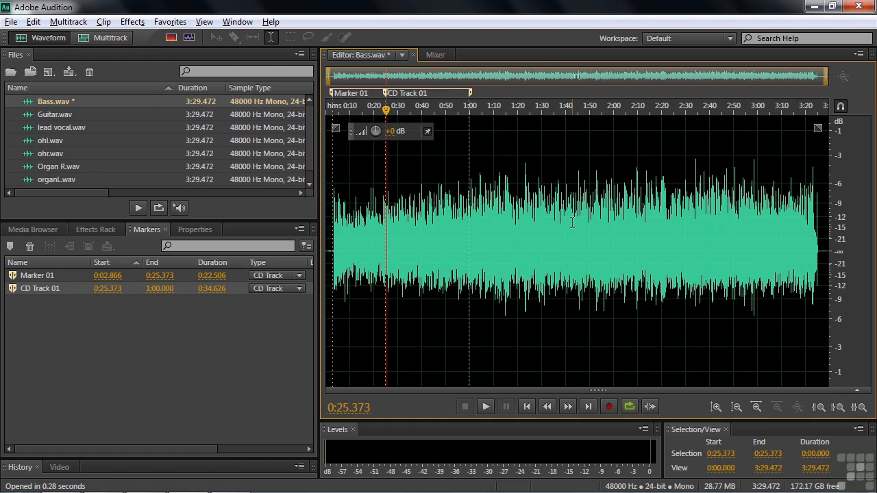
Undo the recent marker edits back to the one-second Marker 01 range, and delete that marker.
{"action": "key", "text": "ctrl+z"}
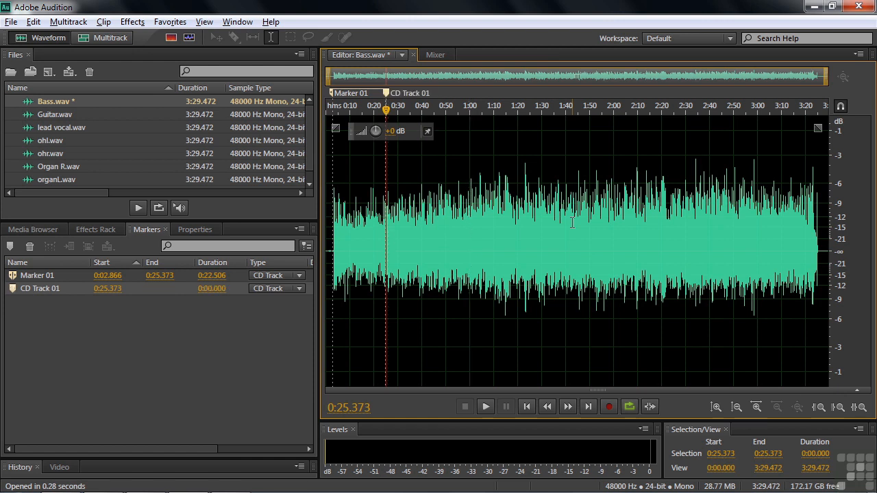
{"action": "key", "text": "ctrl+z"}
{"action": "key", "text": "ctrl+z"}
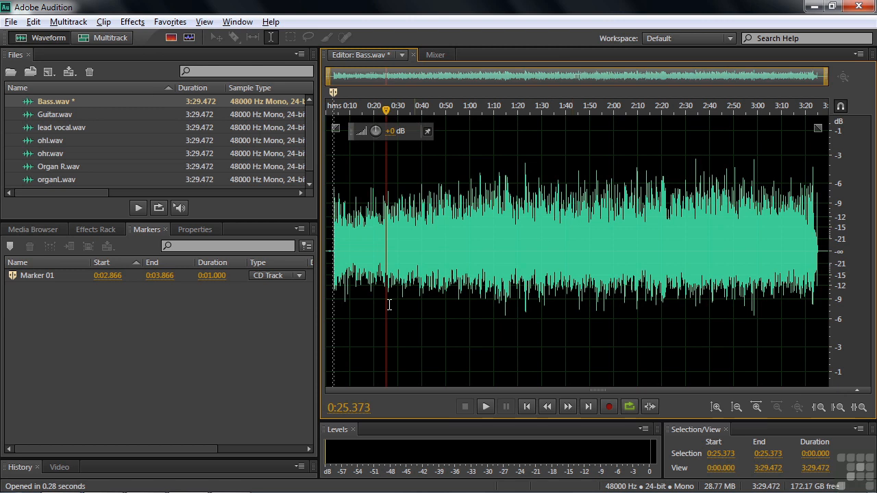
{"action": "left_click", "coordinate": [30, 275]}
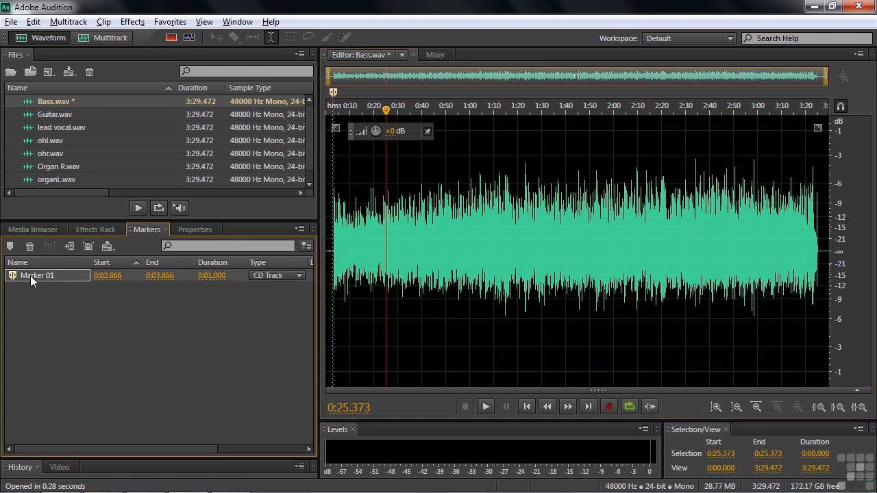
{"action": "left_click", "coordinate": [30, 246]}
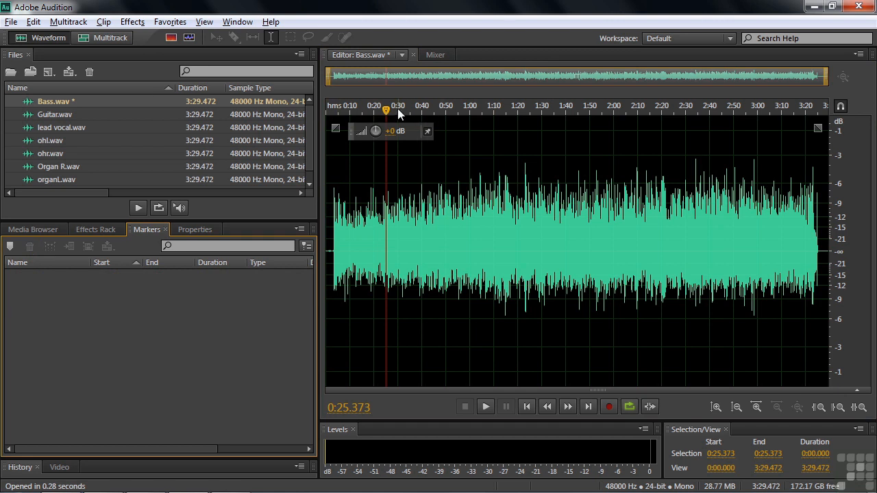
Add six cue markers along the waveform at about 0:03, 0:36, 1:24, 2:04, 2:58 and 3:26.
{"action": "left_click_drag", "start_coordinate": [387, 109], "coordinate": [334, 128]}
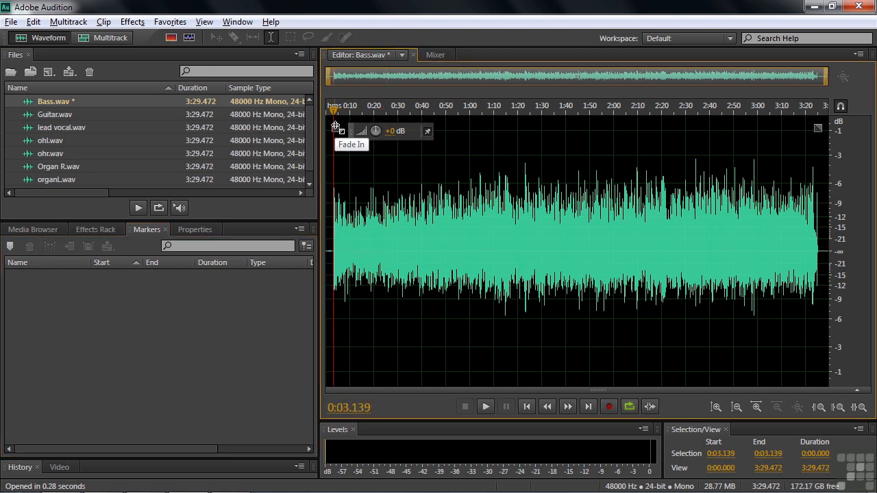
{"action": "key", "text": "m"}
{"action": "mouse_move", "coordinate": [333, 110]}
{"action": "left_mouse_down"}
{"action": "mouse_move", "coordinate": [837, 112]}
{"action": "mouse_move", "coordinate": [822, 113]}
{"action": "left_mouse_up"}
{"action": "key", "text": "m"}
{"action": "key", "text": "m"}
{"action": "key", "text": "m"}
{"action": "key", "text": "m"}
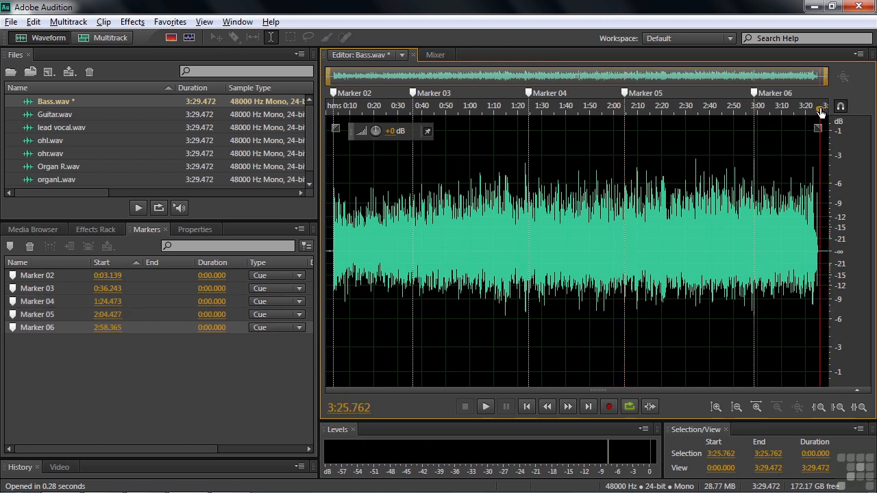
{"action": "key", "text": "m"}
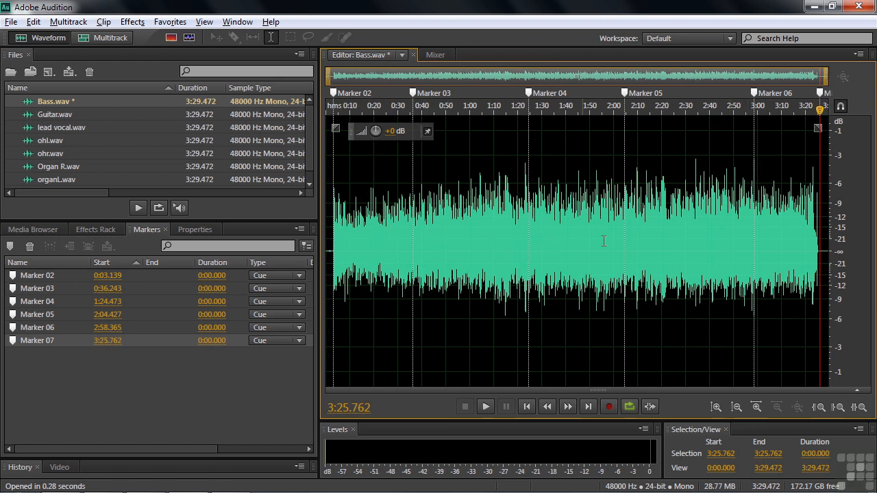
Merge all six cue markers into consecutive range markers.
{"action": "left_click_drag", "start_coordinate": [63, 374], "coordinate": [36, 266]}
{"action": "right_click", "coordinate": [41, 281]}
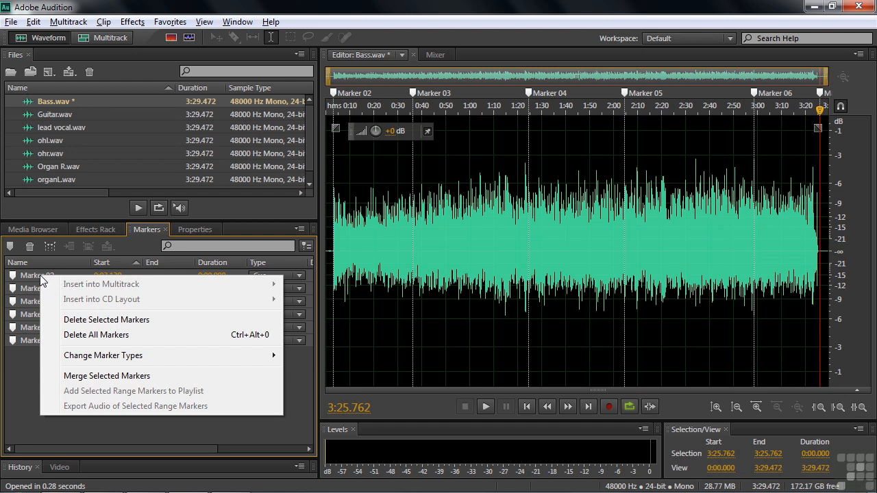
{"action": "left_click", "coordinate": [94, 376]}
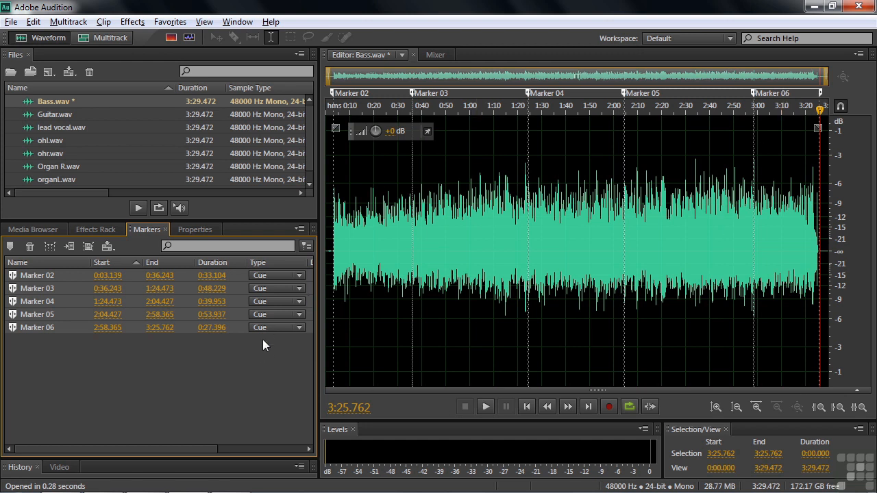
Set the type of all five range markers, Marker 02 to Marker 06, to CD Track.
{"action": "left_click", "coordinate": [299, 276]}
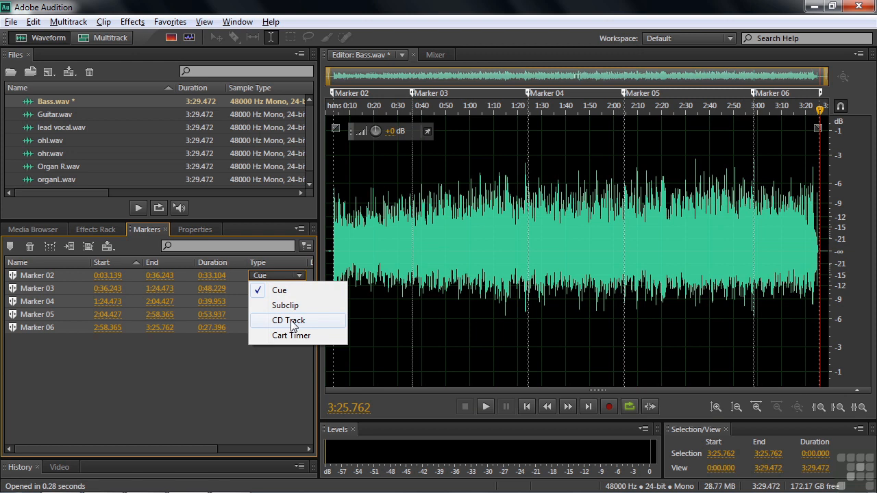
{"action": "left_click", "coordinate": [281, 319]}
{"action": "left_click", "coordinate": [298, 288]}
{"action": "left_click", "coordinate": [298, 332]}
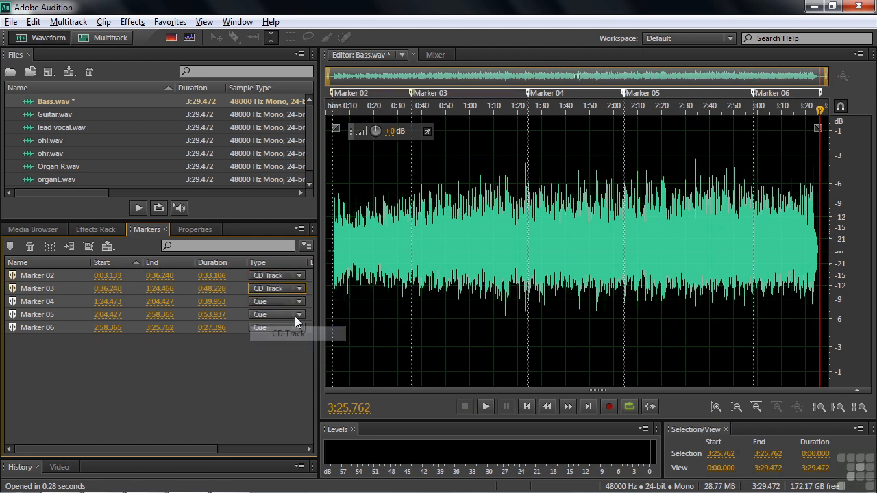
{"action": "left_click", "coordinate": [298, 302]}
{"action": "left_click", "coordinate": [292, 346]}
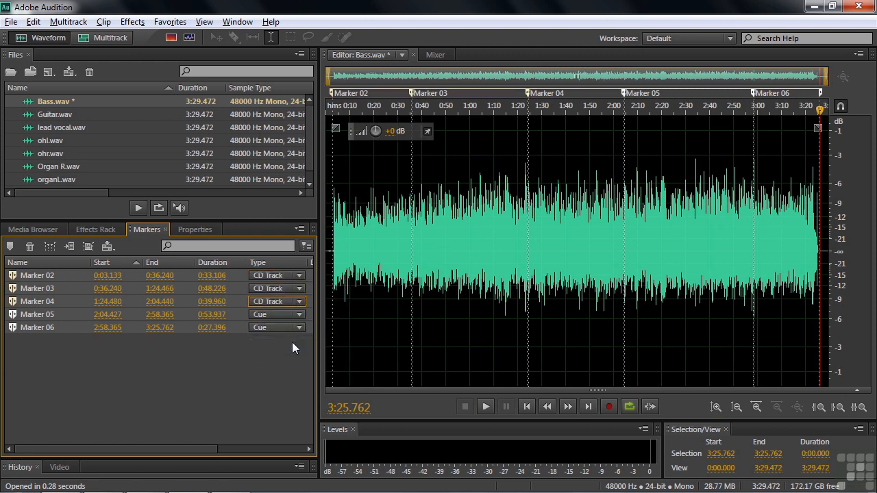
{"action": "left_click", "coordinate": [299, 316]}
{"action": "left_click", "coordinate": [293, 359]}
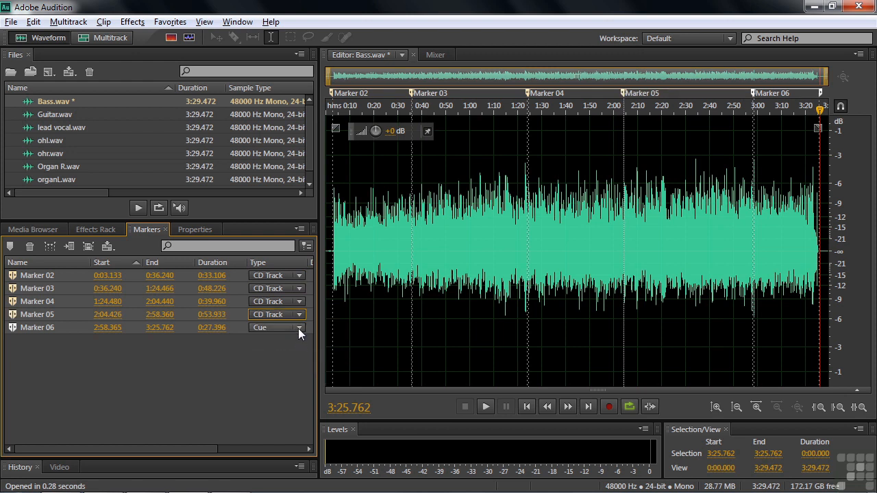
{"action": "left_click", "coordinate": [298, 329]}
{"action": "left_click", "coordinate": [291, 372]}
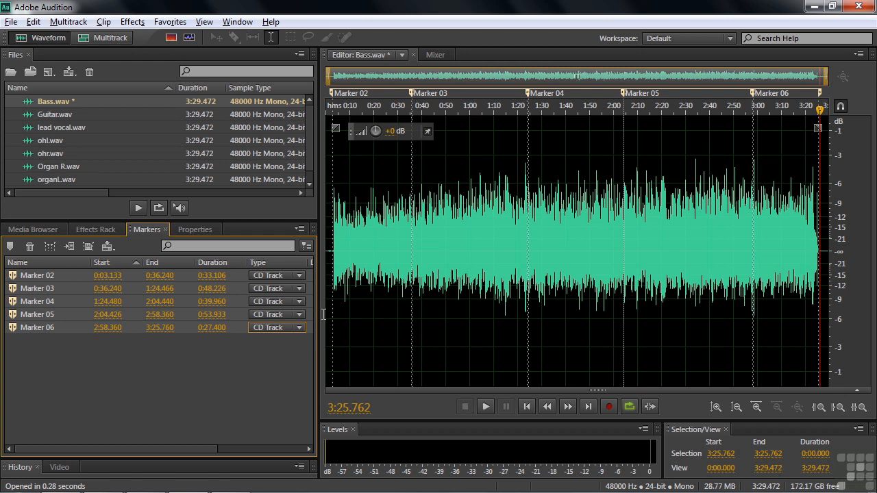
Add a cue marker inside the Marker 03 range at about 1:00.
{"action": "left_click", "coordinate": [470, 106]}
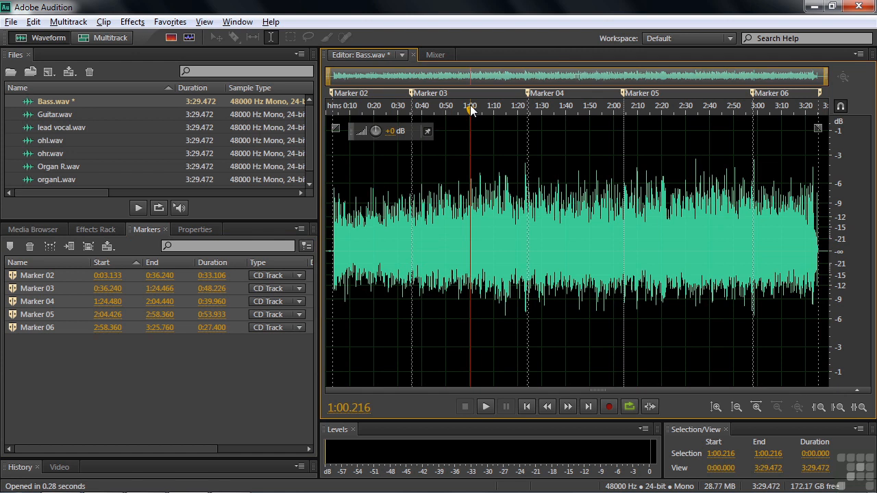
{"action": "key", "text": "m"}
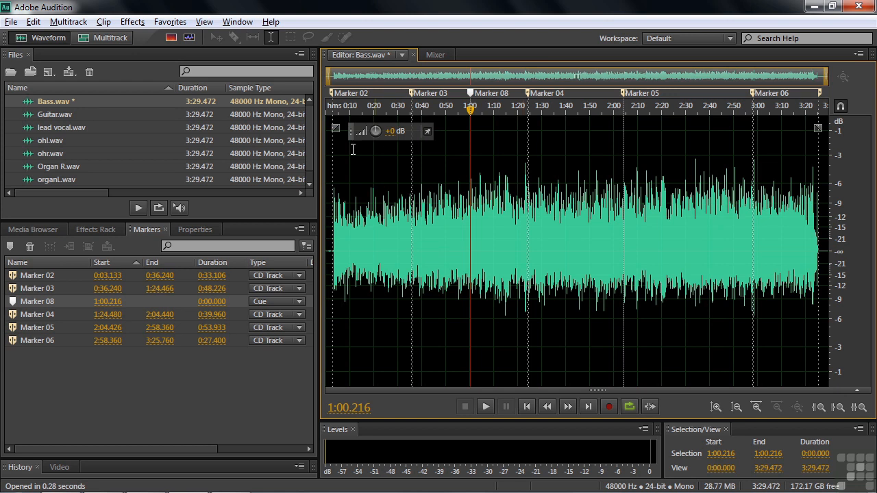
Change the CD Track marker color to red (F20708) in the Appearance preferences.
{"action": "left_click", "coordinate": [35, 23]}
{"action": "mouse_move", "coordinate": [63, 476]}
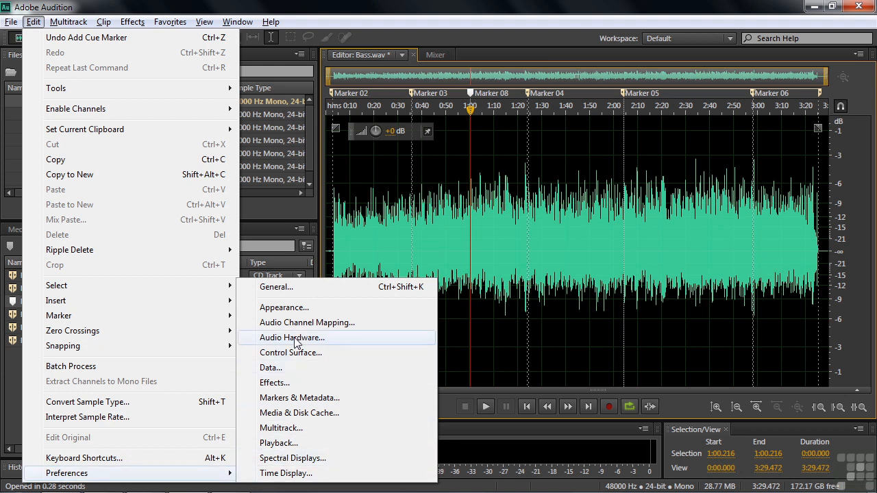
{"action": "left_click", "coordinate": [299, 308]}
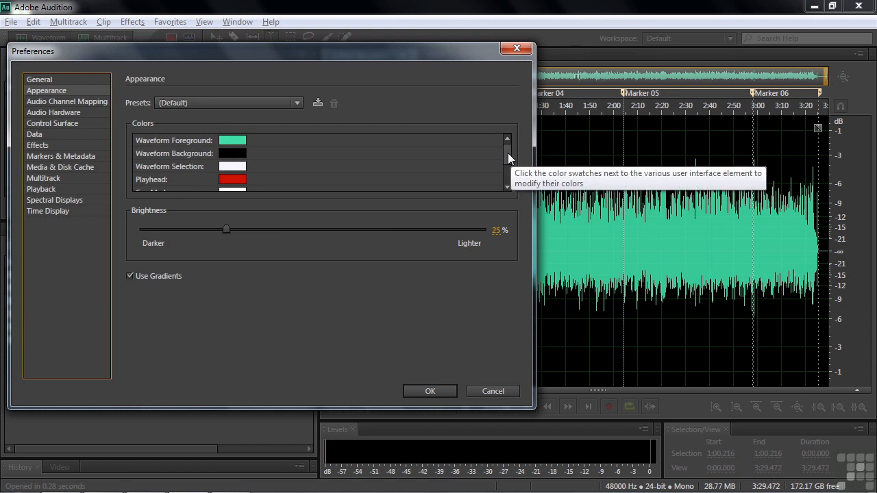
{"action": "left_click_drag", "start_coordinate": [505, 154], "coordinate": [508, 178]}
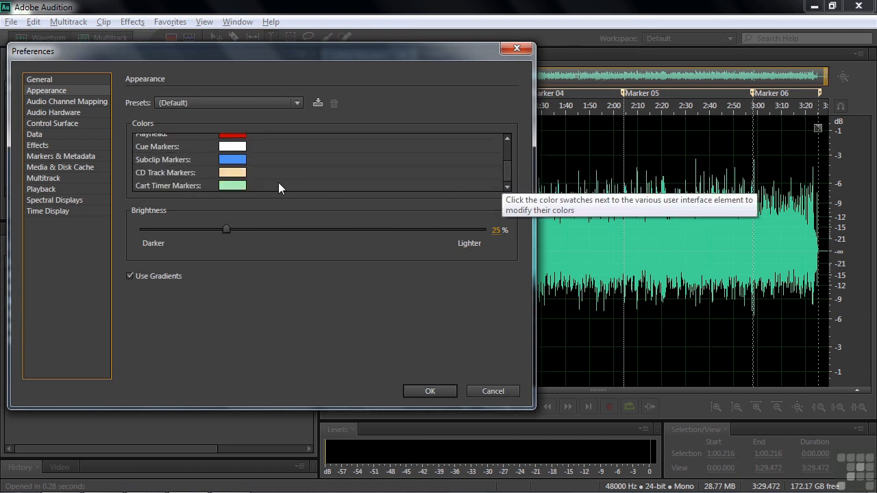
{"action": "left_click", "coordinate": [222, 172]}
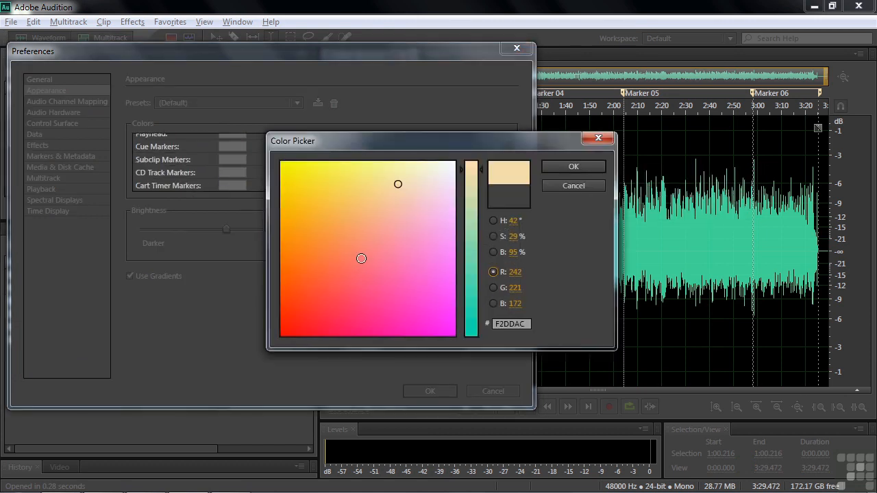
{"action": "mouse_move", "coordinate": [399, 188]}
{"action": "left_mouse_down"}
{"action": "mouse_move", "coordinate": [362, 266]}
{"action": "mouse_move", "coordinate": [286, 331]}
{"action": "left_mouse_up"}
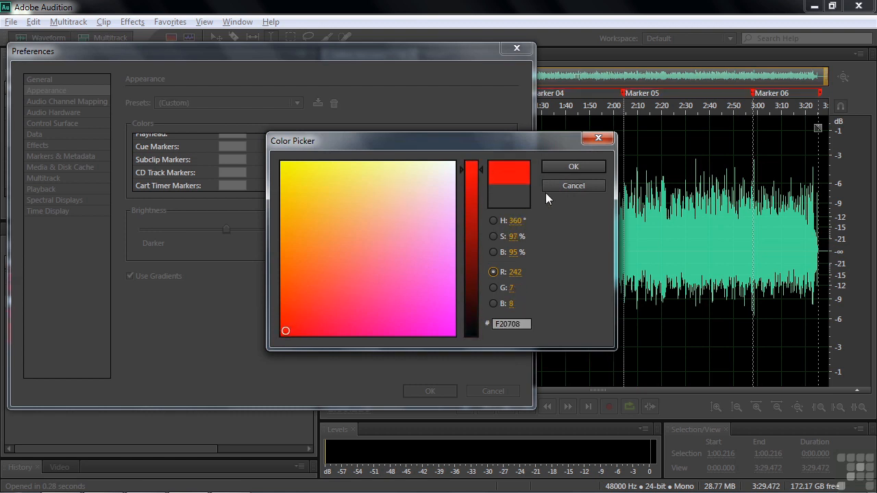
{"action": "left_click", "coordinate": [574, 168]}
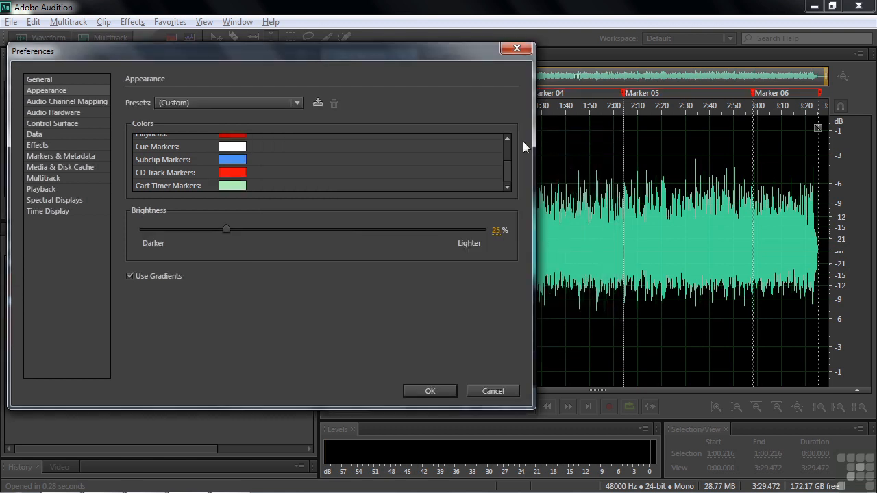
{"action": "left_click", "coordinate": [431, 389]}
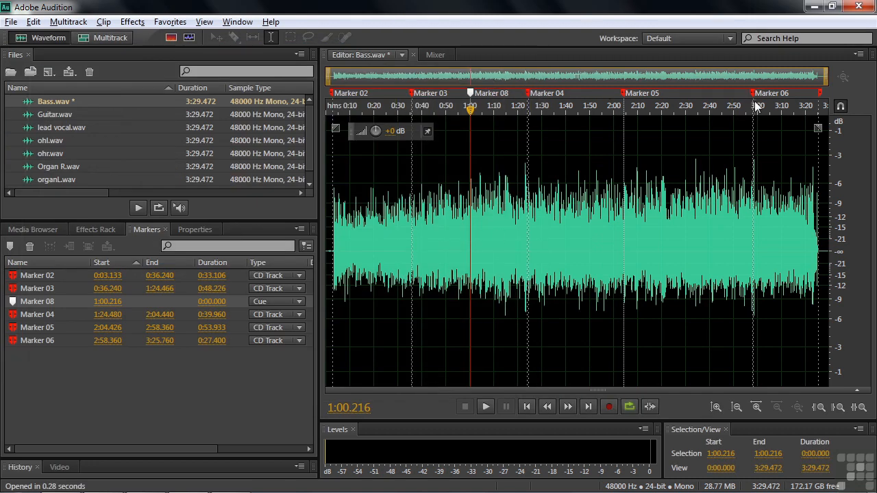
Delete the cue marker at about 1:00 inside the Marker 03 range.
{"action": "right_click", "coordinate": [470, 99]}
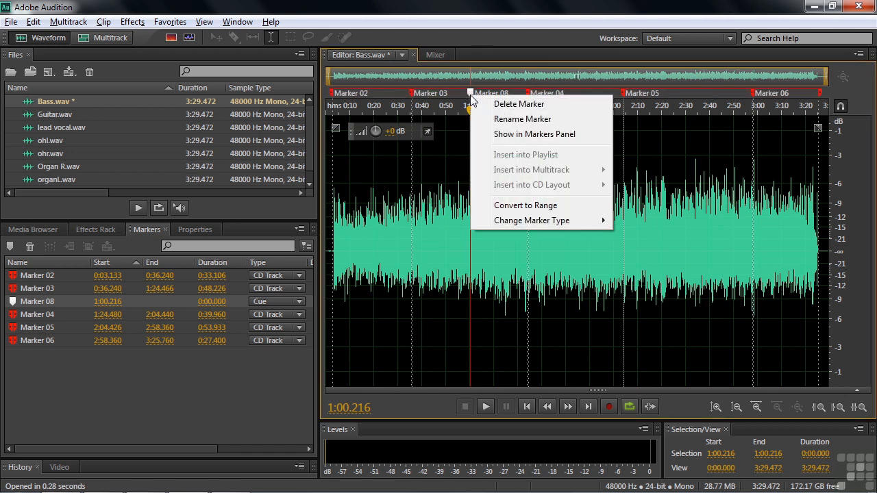
{"action": "key", "text": "Escape"}
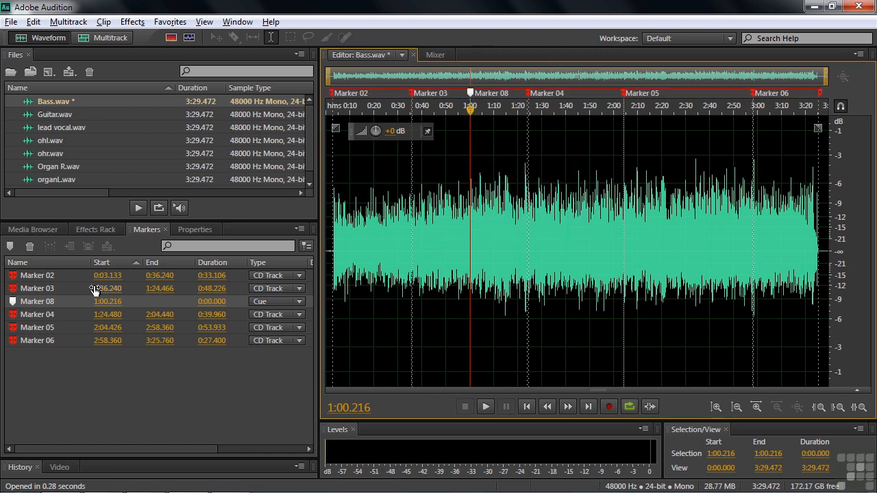
{"action": "left_click", "coordinate": [39, 302]}
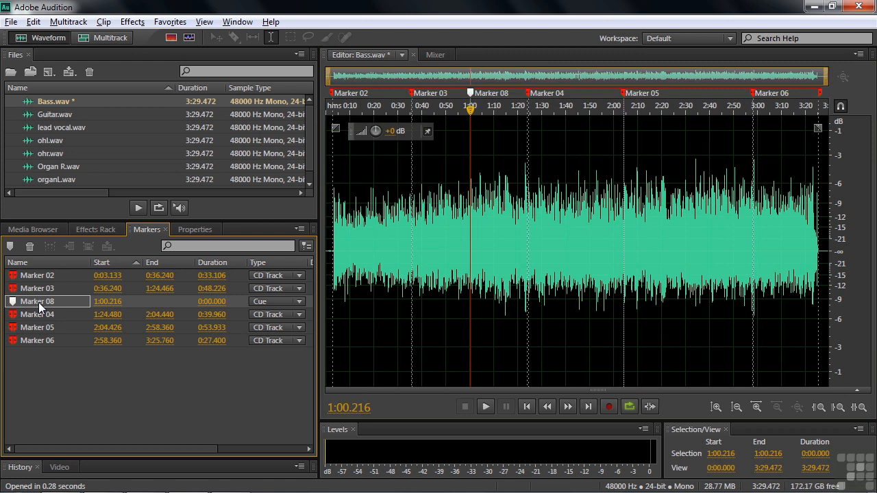
{"action": "left_click", "coordinate": [30, 248]}
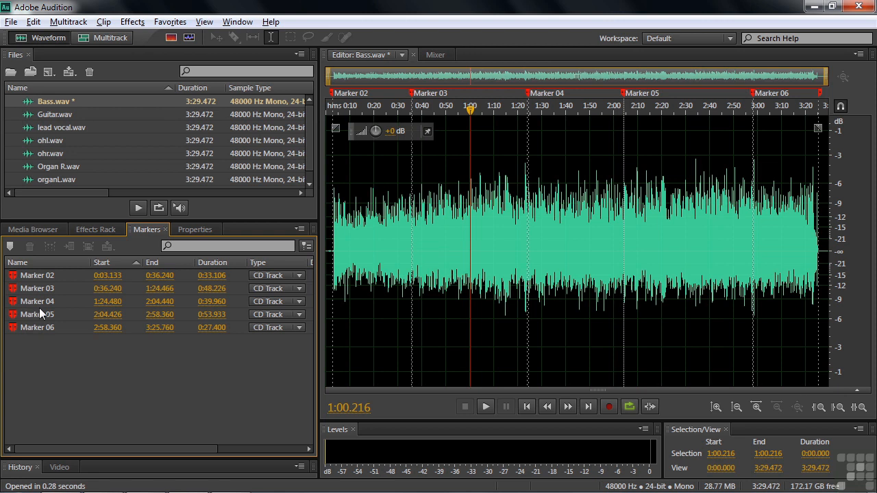
Add a cue marker at about 0:18.8, convert it to a range and extend its end to 1:00, overlapping Marker 02 and Marker 03.
{"action": "left_click", "coordinate": [371, 108]}
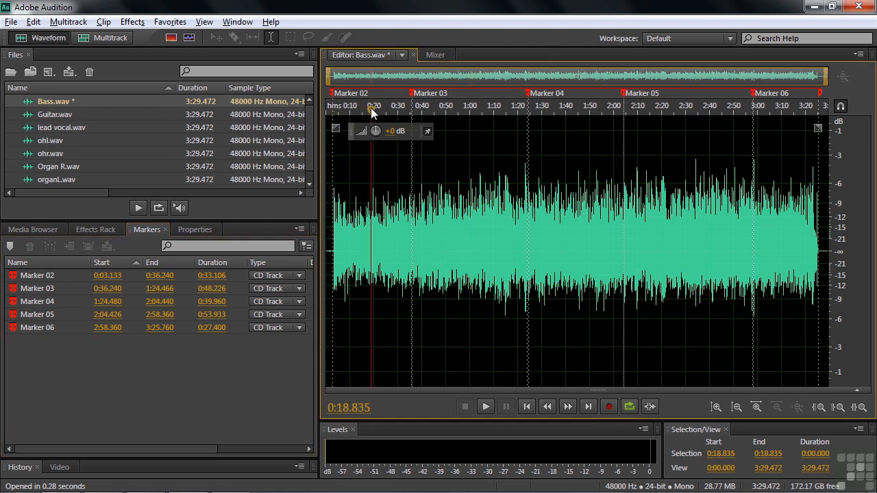
{"action": "key", "text": "m"}
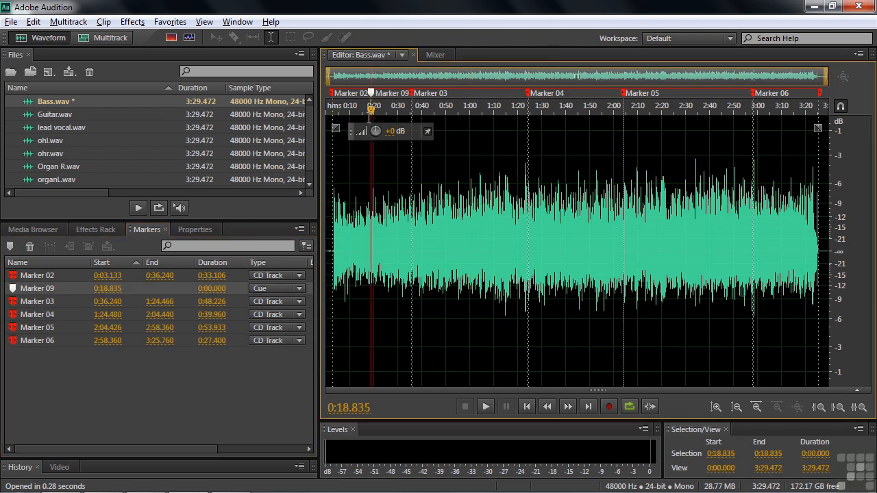
{"action": "right_click", "coordinate": [371, 95]}
{"action": "left_click", "coordinate": [399, 203]}
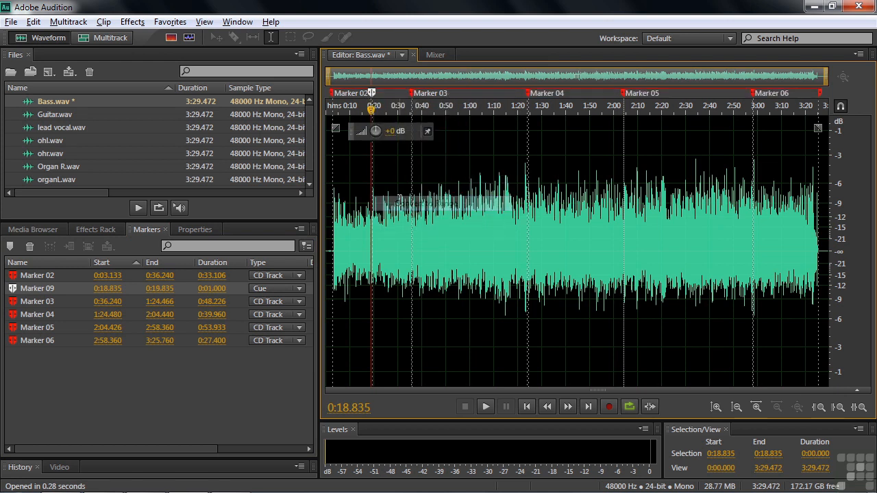
{"action": "mouse_move", "coordinate": [372, 92]}
{"action": "left_mouse_down"}
{"action": "mouse_move", "coordinate": [450, 92]}
{"action": "mouse_move", "coordinate": [467, 103]}
{"action": "left_mouse_up"}
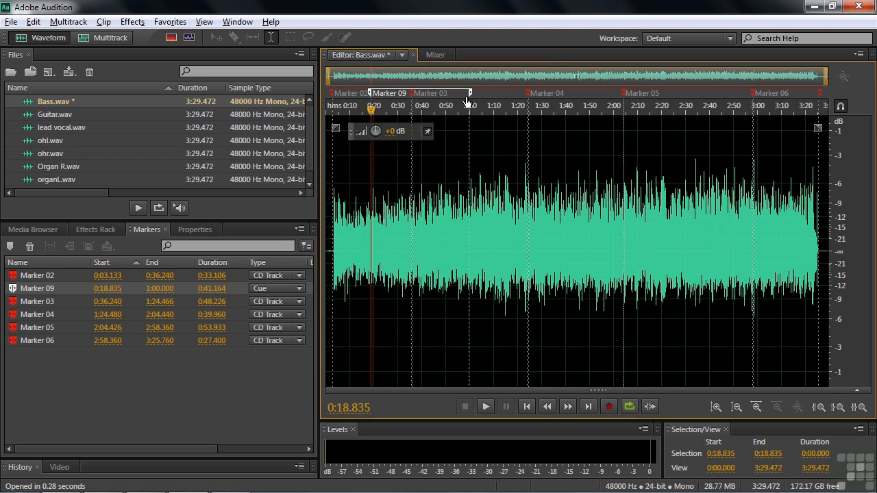
Set the overlapping Marker 09 range's type to CD Track.
{"action": "right_click", "coordinate": [368, 94]}
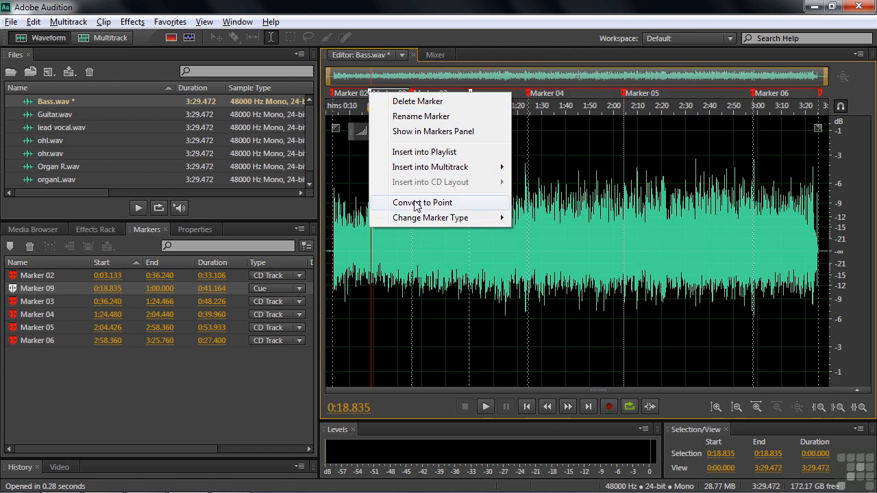
{"action": "mouse_move", "coordinate": [417, 218]}
{"action": "left_click", "coordinate": [538, 247]}
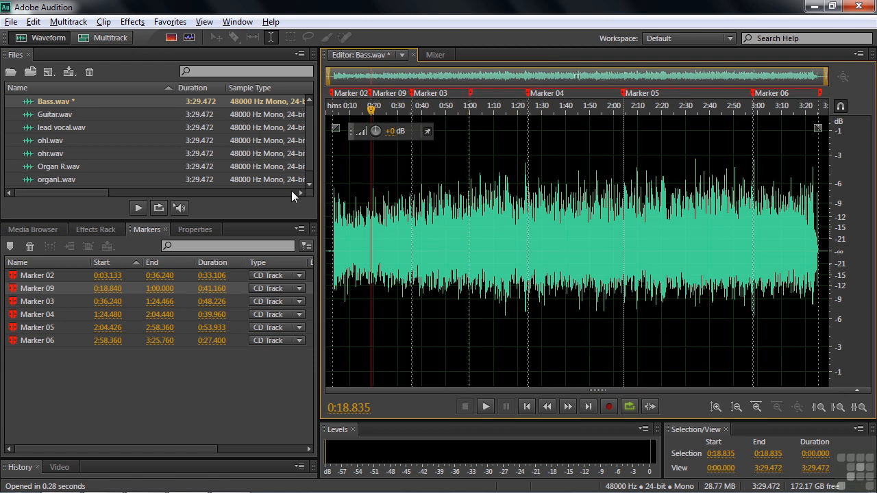
{"action": "left_click", "coordinate": [33, 288]}
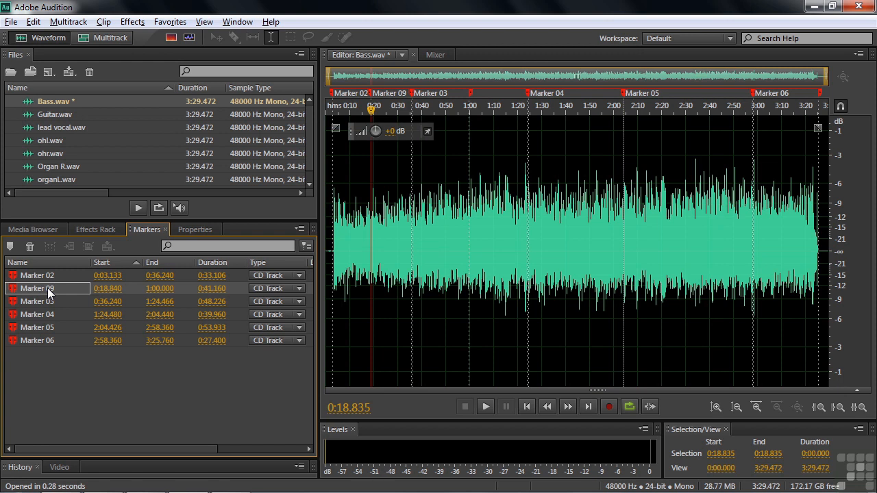
{"action": "left_click", "coordinate": [52, 379]}
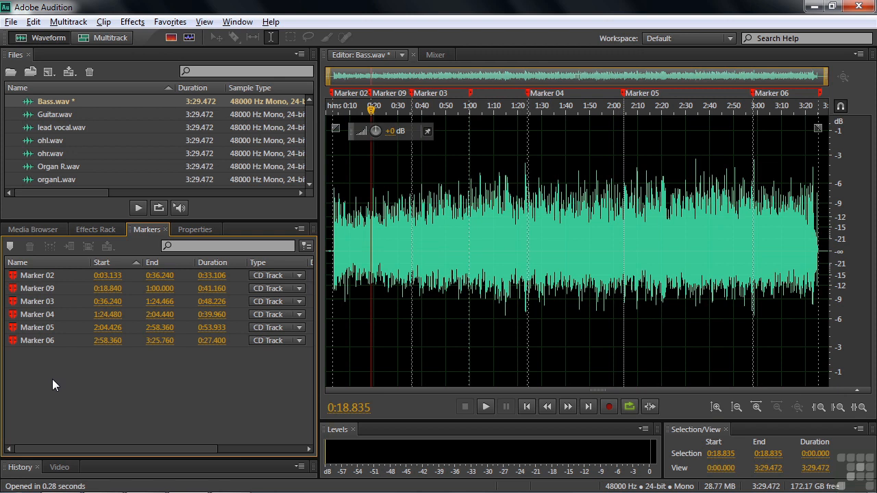
Review the settings for burning Bass.wav's CD track ranges to an audio CD, and close them without burning.
{"action": "left_click", "coordinate": [11, 21]}
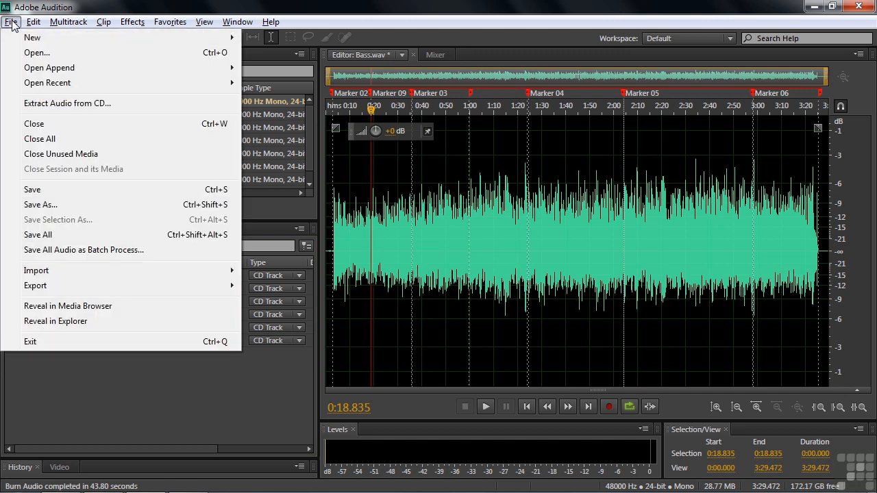
{"action": "mouse_move", "coordinate": [54, 292]}
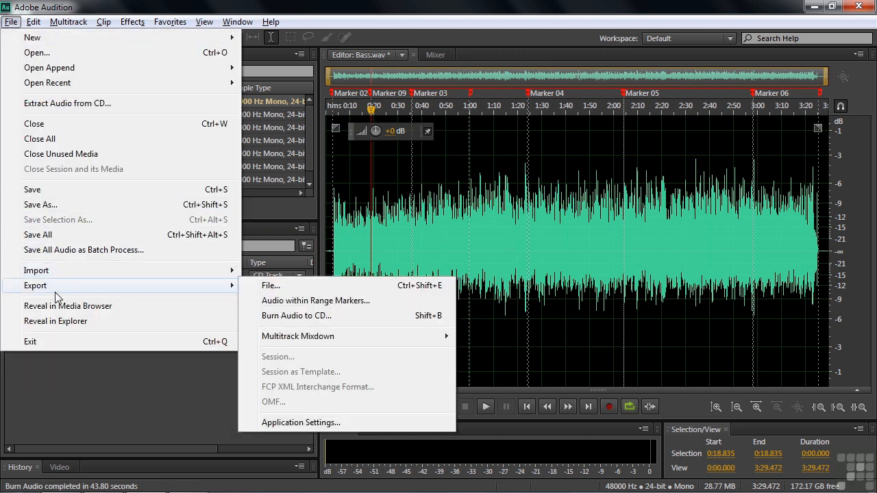
{"action": "left_click", "coordinate": [291, 316]}
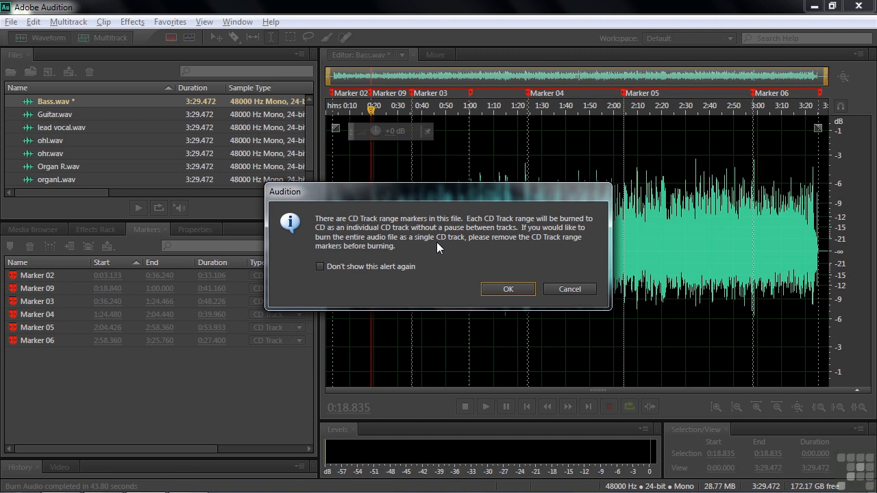
{"action": "left_click", "coordinate": [499, 289]}
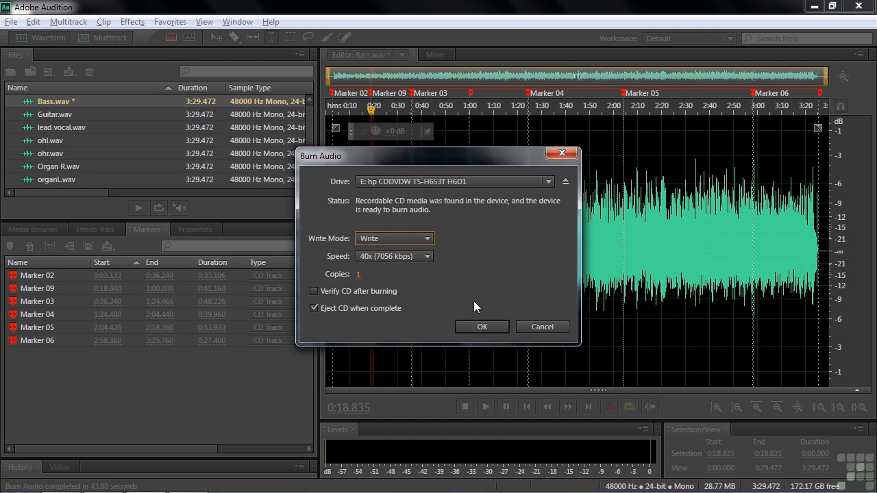
{"action": "left_click", "coordinate": [531, 328]}
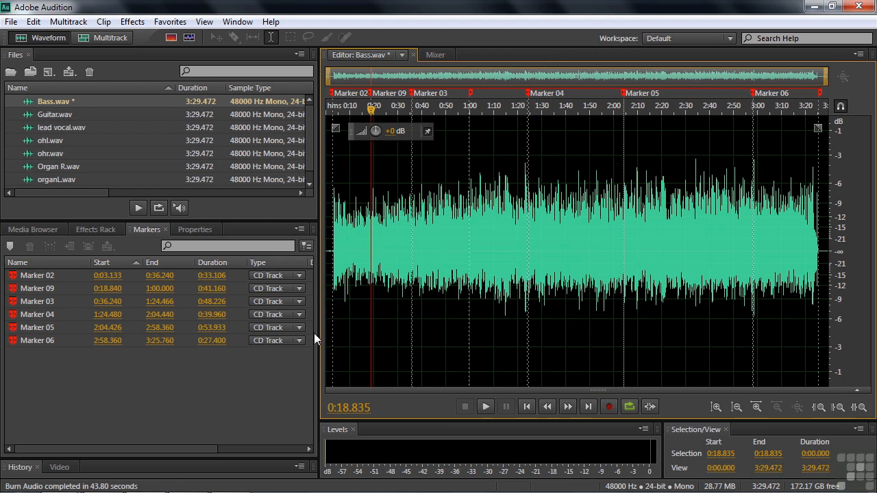
Delete all six CD Track range markers from Bass.wav.
{"action": "left_click_drag", "start_coordinate": [79, 367], "coordinate": [32, 270]}
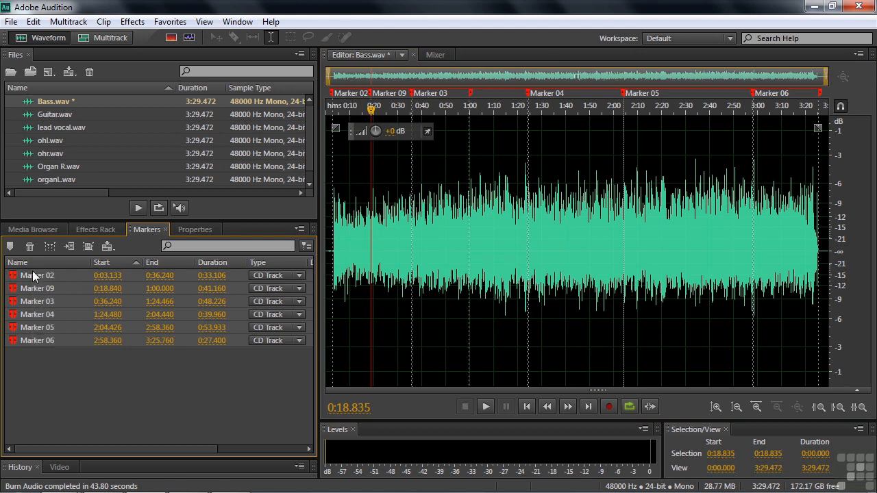
{"action": "left_click", "coordinate": [28, 248]}
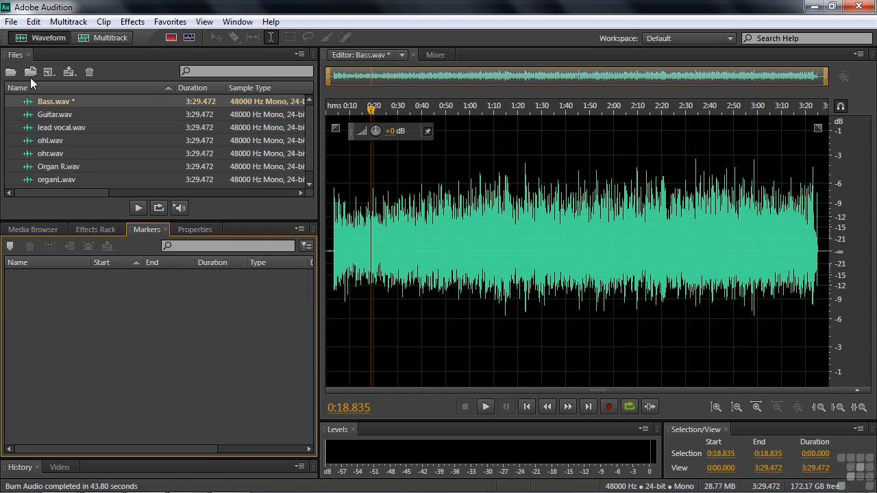
Create a new CD layout.
{"action": "left_click", "coordinate": [10, 21]}
{"action": "mouse_move", "coordinate": [13, 40]}
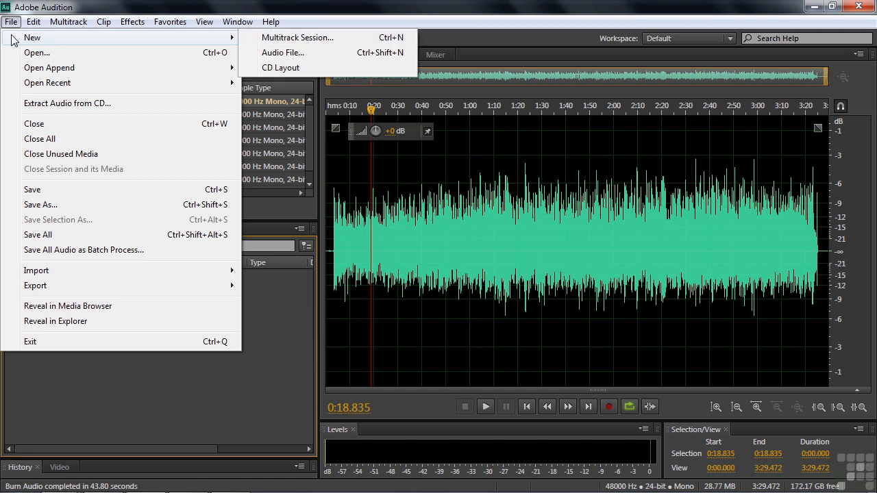
{"action": "left_click", "coordinate": [270, 69]}
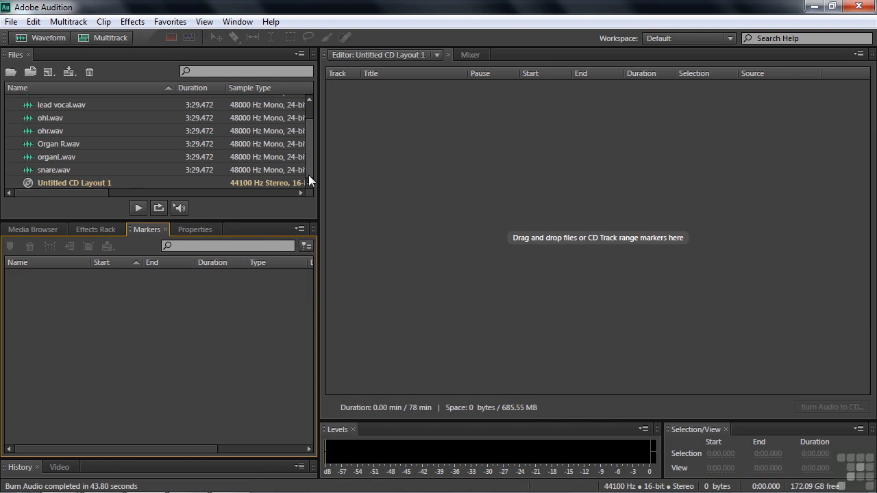
Add all eight WAV files, from Bass.wav to snare.wav, to the empty CD layout and undo the addition.
{"action": "left_click_drag", "start_coordinate": [308, 174], "coordinate": [303, 148]}
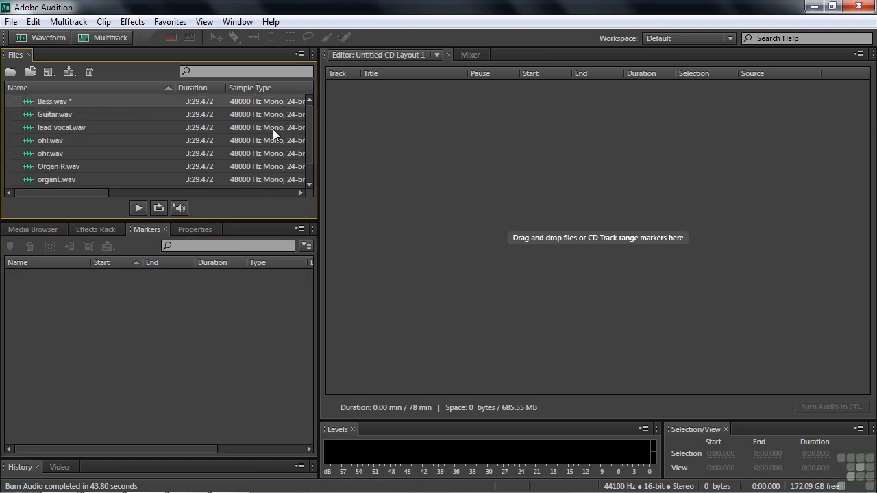
{"action": "left_click_drag", "start_coordinate": [310, 135], "coordinate": [308, 159]}
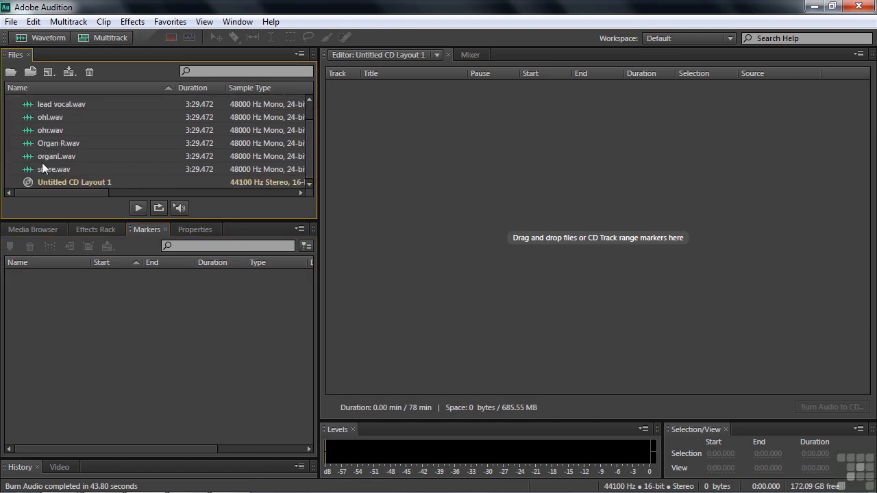
{"action": "left_click", "coordinate": [25, 168], "text": "shift"}
{"action": "left_click_drag", "start_coordinate": [25, 170], "coordinate": [511, 251]}
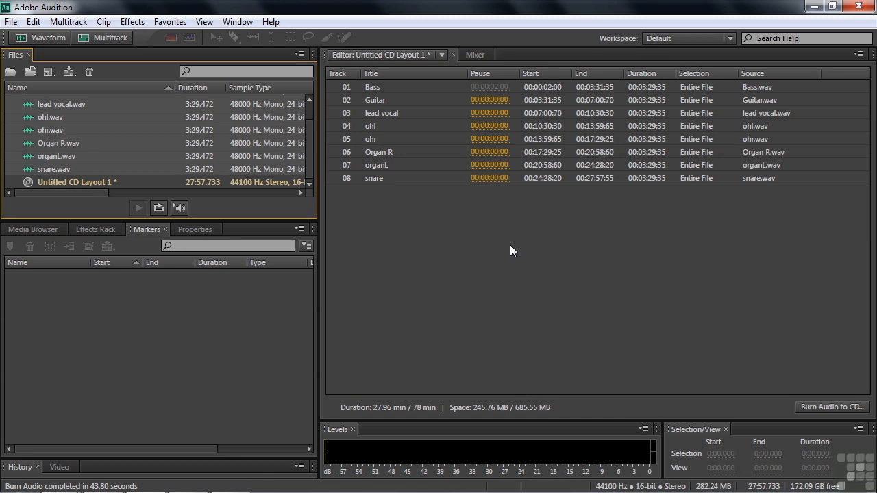
{"action": "key", "text": "ctrl+z"}
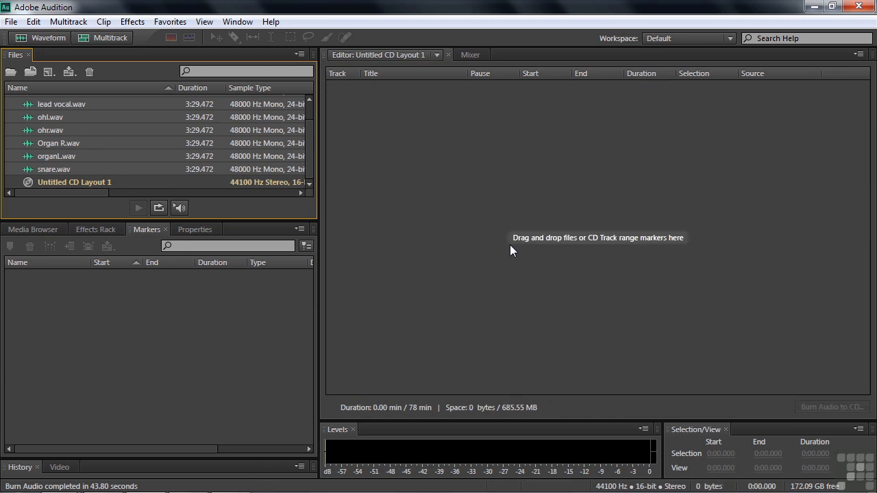
Insert the eight selected WAV files, from Bass.wav to snare.wav, into the existing Untitled CD Layout 1.
{"action": "left_click_drag", "start_coordinate": [306, 157], "coordinate": [308, 132]}
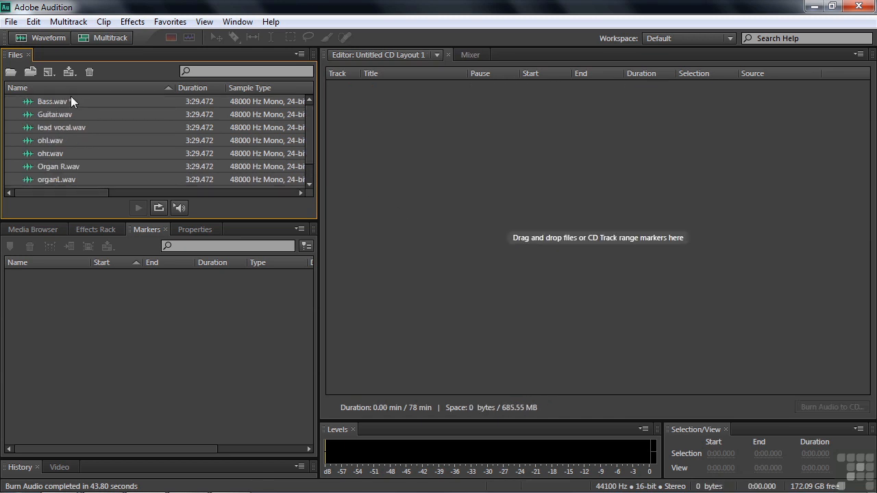
{"action": "right_click", "coordinate": [25, 100]}
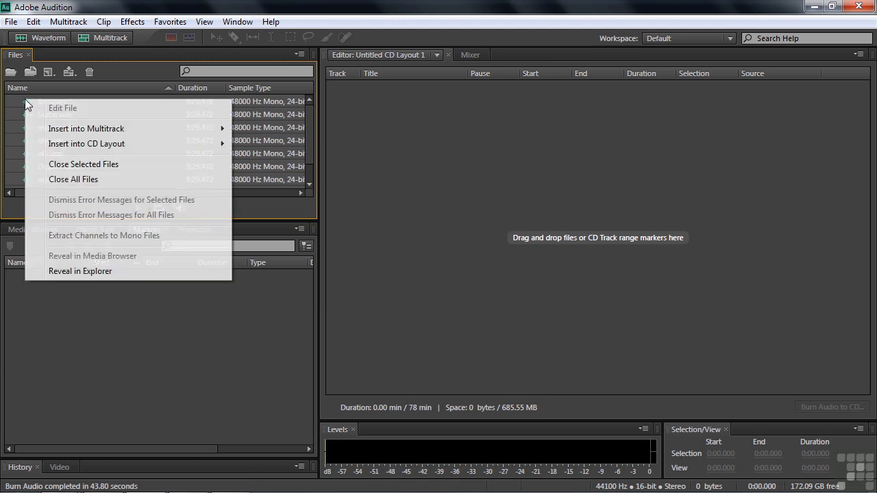
{"action": "mouse_move", "coordinate": [56, 148]}
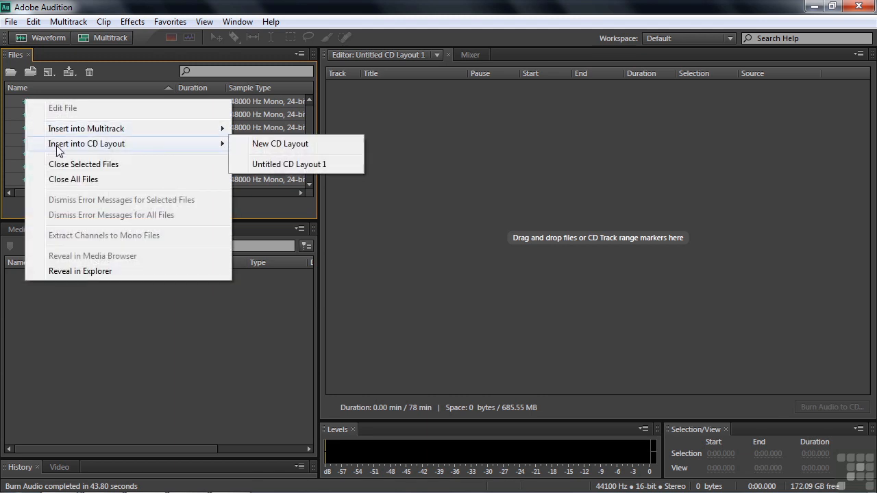
{"action": "left_click", "coordinate": [278, 165]}
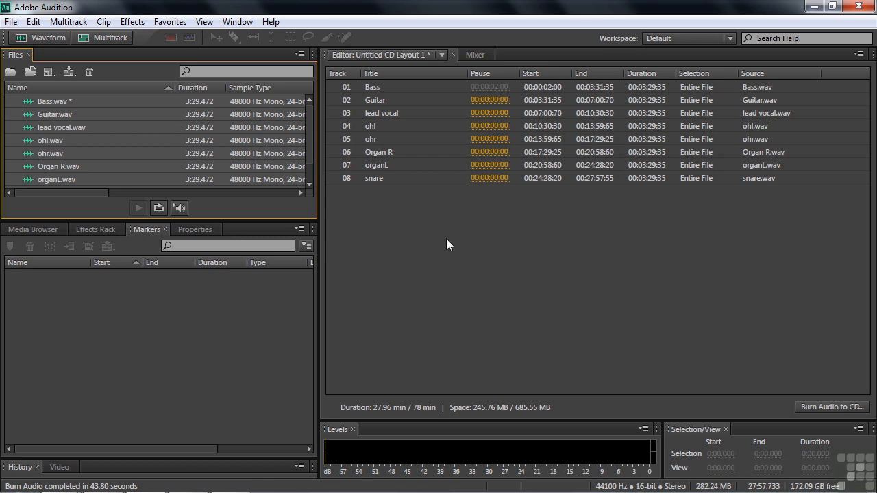
Reorder the CD layout so that the snare track is track 01.
{"action": "left_click", "coordinate": [374, 175]}
{"action": "left_click", "coordinate": [374, 175]}
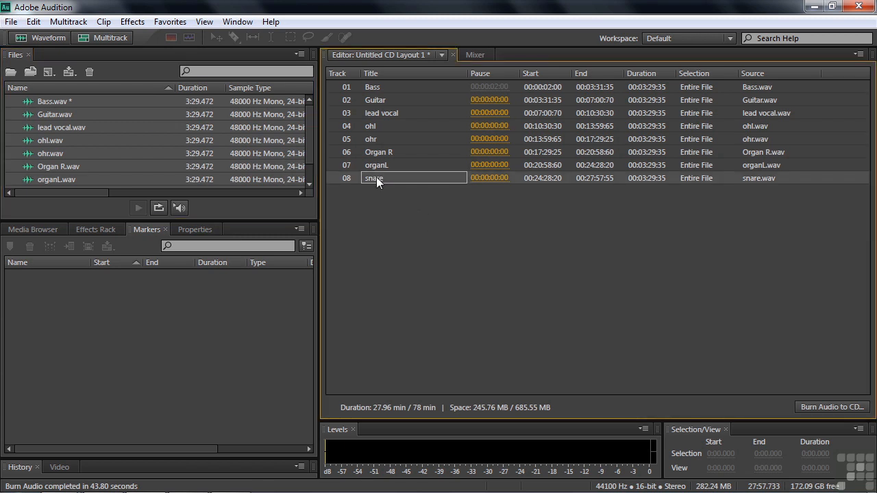
{"action": "left_click_drag", "start_coordinate": [353, 176], "coordinate": [346, 79]}
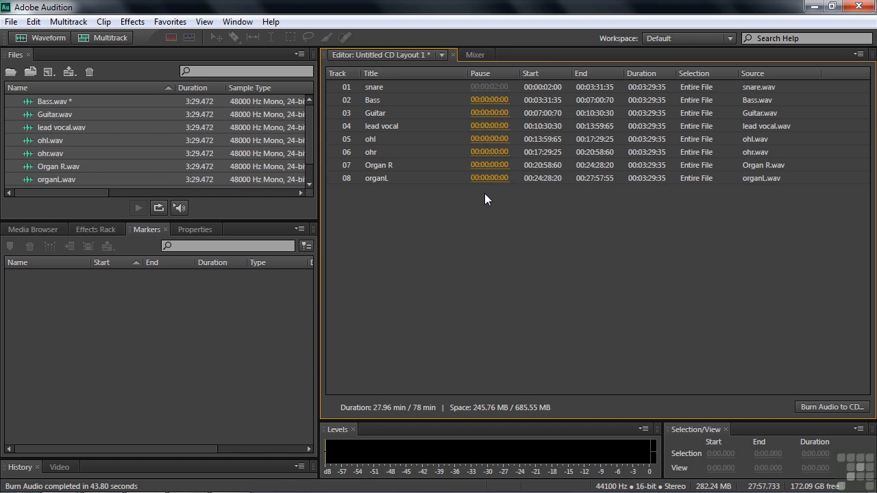
Set the default CD track pause to 2 seconds in the Markers & Metadata preferences.
{"action": "left_click", "coordinate": [34, 25]}
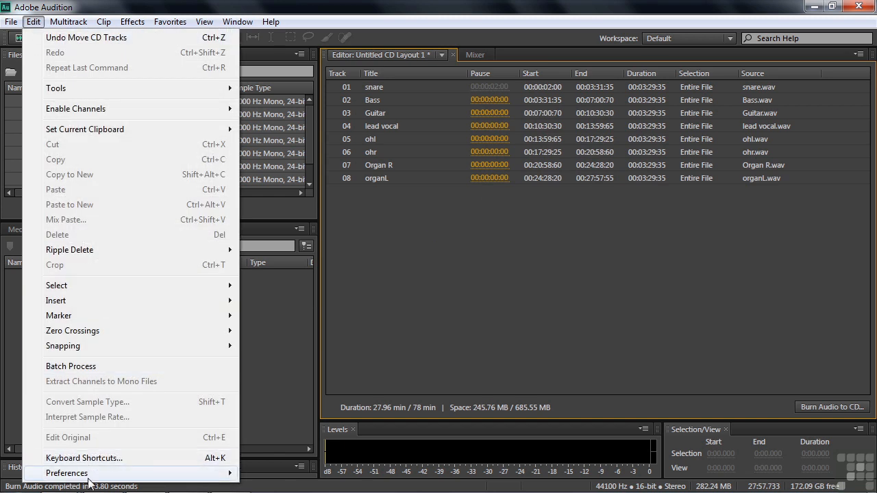
{"action": "mouse_move", "coordinate": [94, 474]}
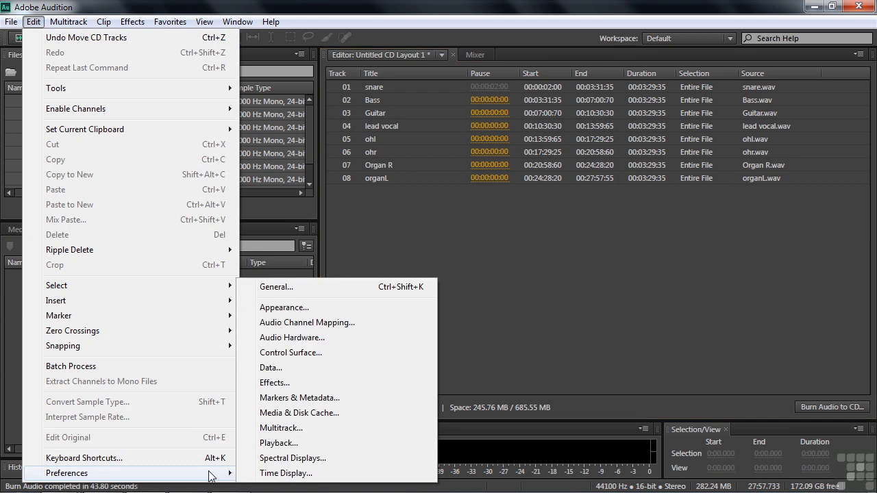
{"action": "left_click", "coordinate": [272, 397]}
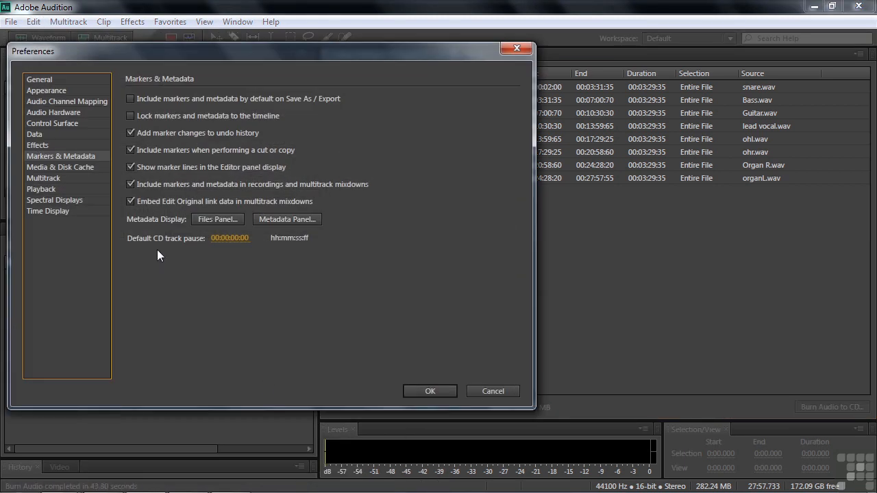
{"action": "left_click", "coordinate": [242, 241]}
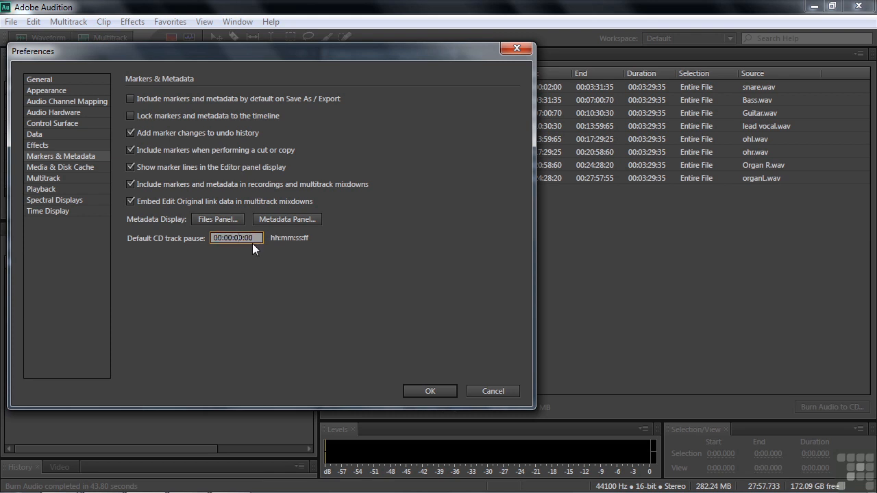
{"action": "type", "text": "2"}
{"action": "left_click", "coordinate": [432, 392]}
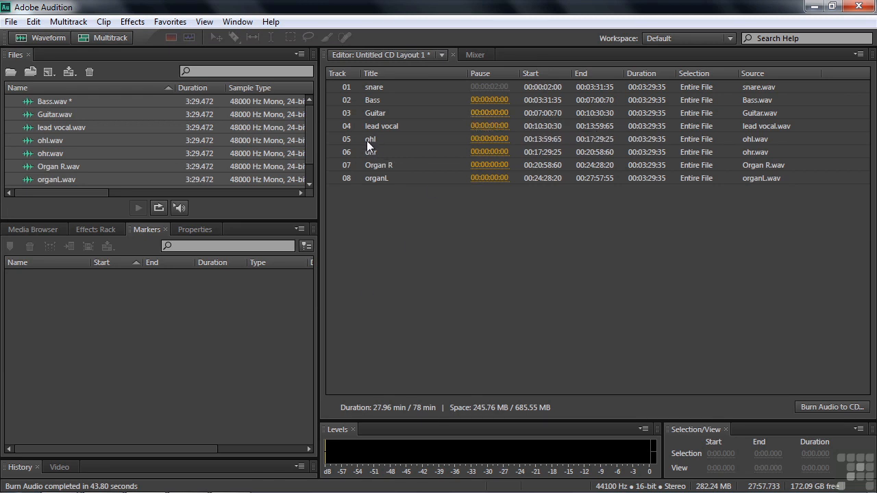
Close Untitled CD Layout 1 without saving its changes.
{"action": "left_click_drag", "start_coordinate": [309, 144], "coordinate": [304, 175]}
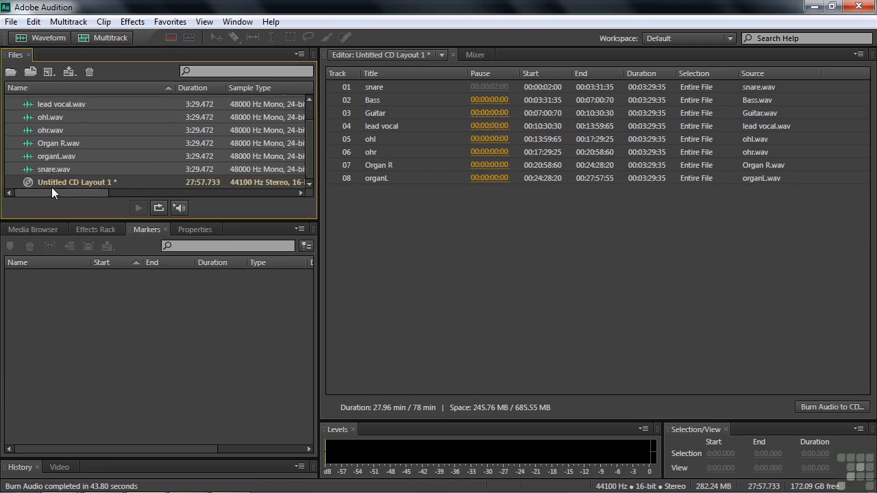
{"action": "left_click", "coordinate": [28, 181]}
{"action": "key", "text": "ctrl+w"}
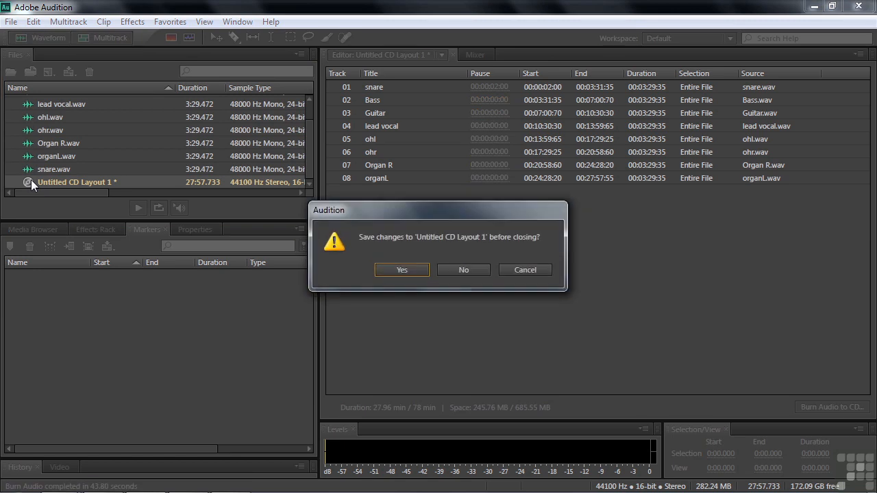
{"action": "left_click", "coordinate": [465, 267]}
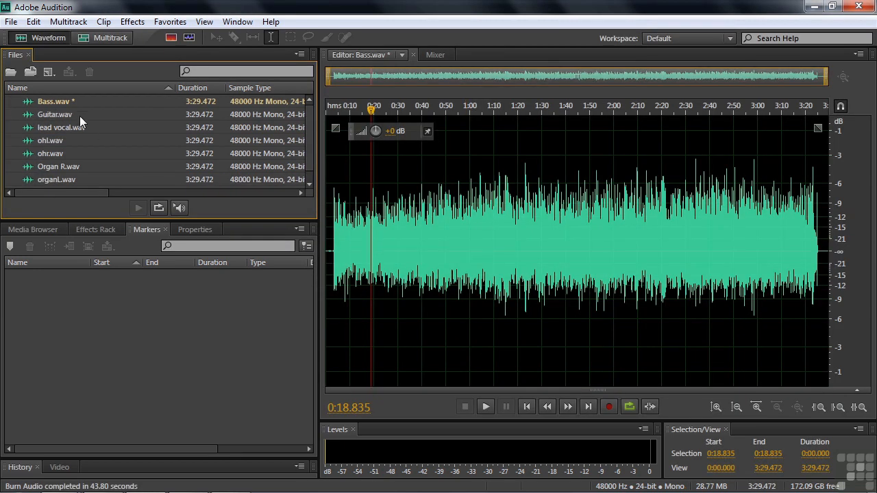
Insert all eight WAV files, from Bass.wav to snare.wav, into a new CD layout and set the Guitar track's pause to 00:00:02:01.
{"action": "scroll", "coordinate": [309, 145], "scroll_direction": "down", "scroll_amount": 1}
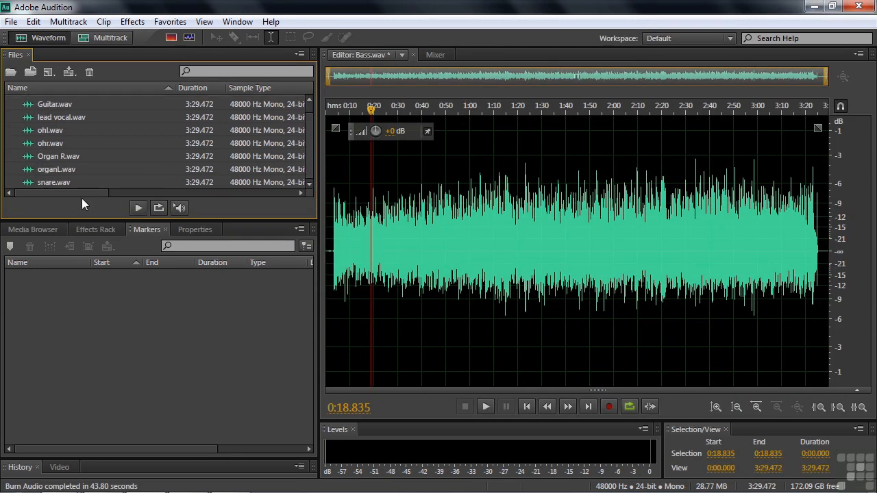
{"action": "left_click", "coordinate": [56, 184], "text": "shift"}
{"action": "right_click", "coordinate": [53, 161]}
{"action": "mouse_move", "coordinate": [112, 205]}
{"action": "left_click", "coordinate": [300, 207]}
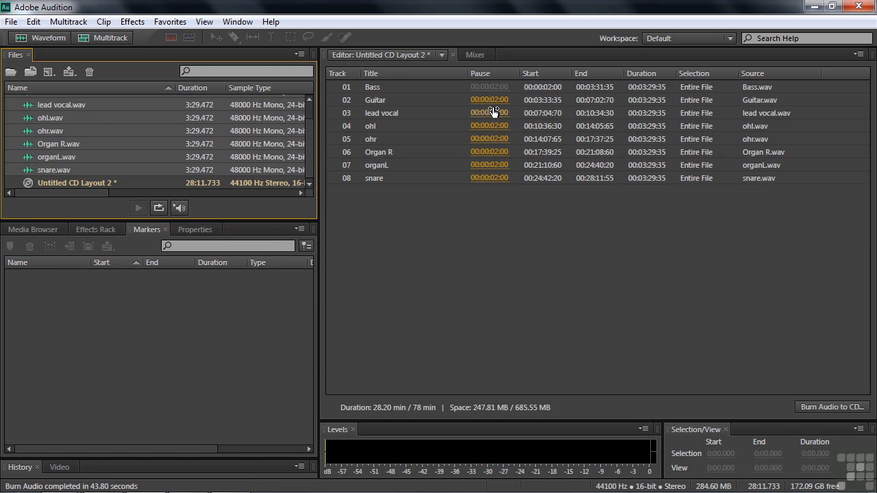
{"action": "left_click_drag", "start_coordinate": [484, 102], "coordinate": [494, 110]}
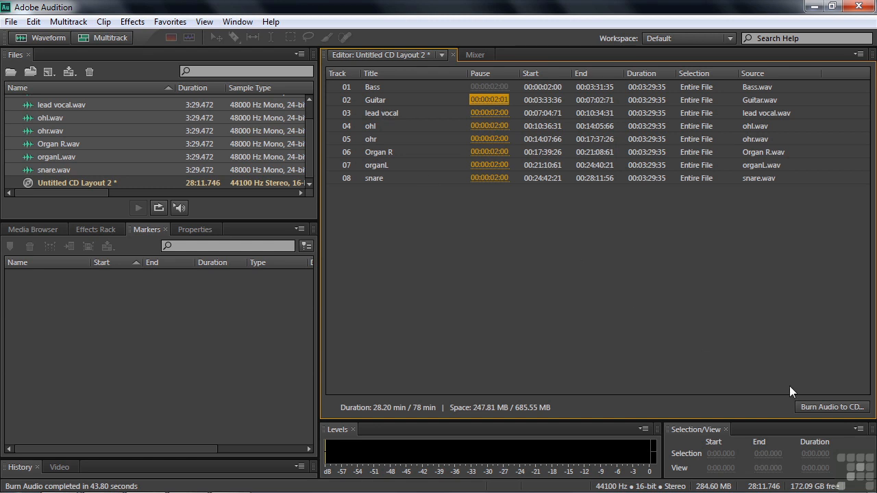
Review the audio burning settings and the Save As options for the CD layout, cancelling both without burning or saving.
{"action": "left_click", "coordinate": [836, 407]}
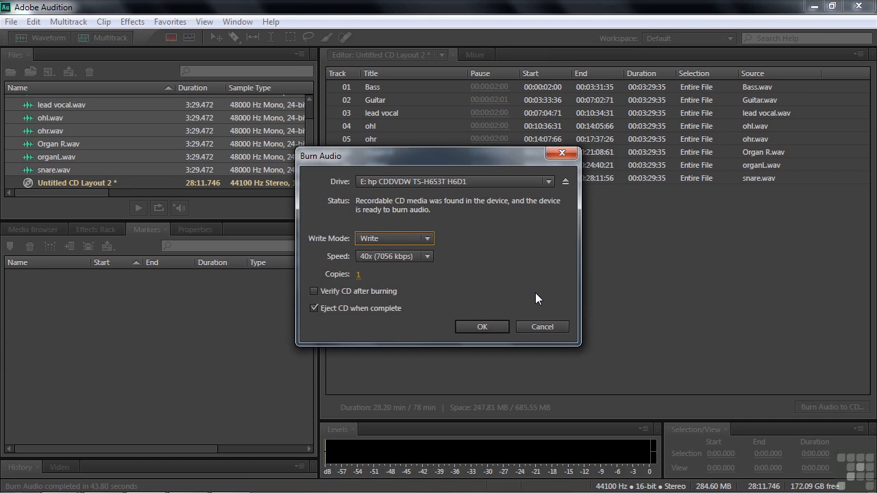
{"action": "left_click", "coordinate": [554, 329]}
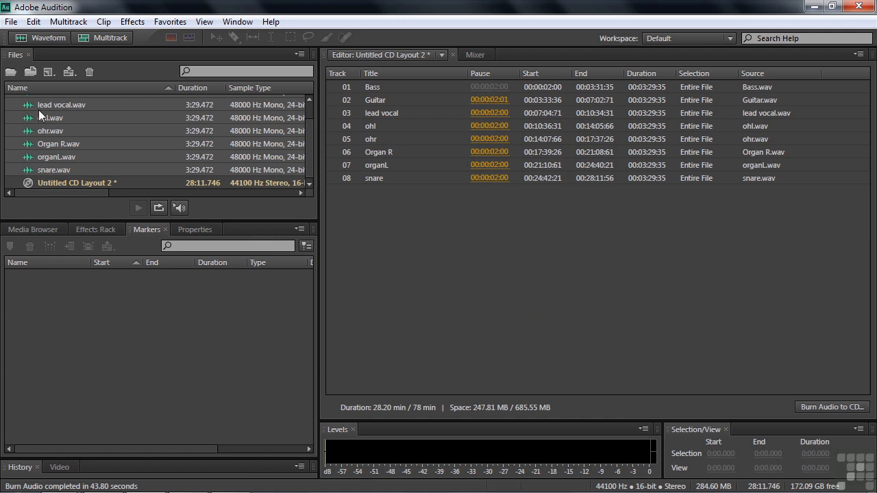
{"action": "left_click", "coordinate": [11, 21]}
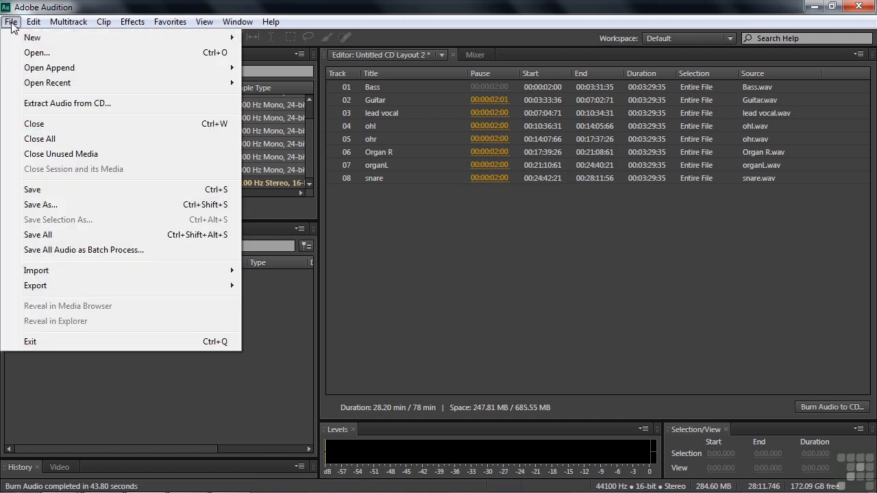
{"action": "left_click", "coordinate": [48, 206]}
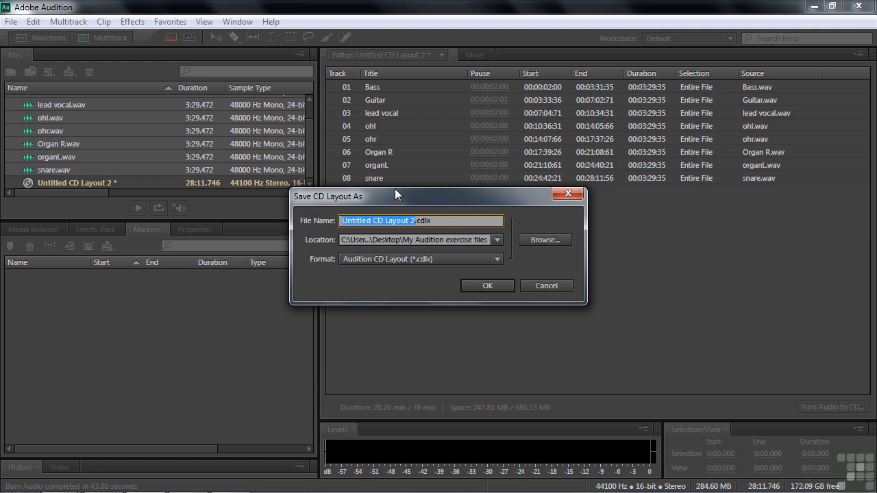
{"action": "left_click", "coordinate": [545, 285]}
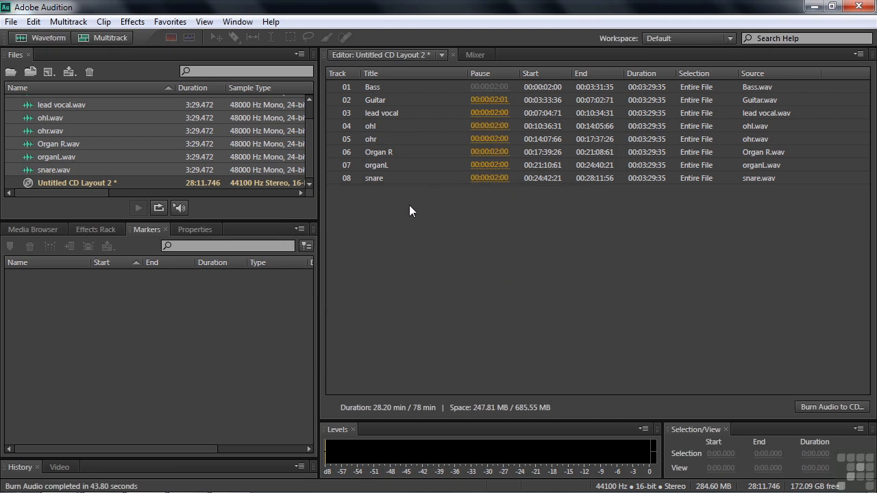
Delete the organL, lead vocal and Organ R tracks from the CD layout.
{"action": "left_click", "coordinate": [375, 166]}
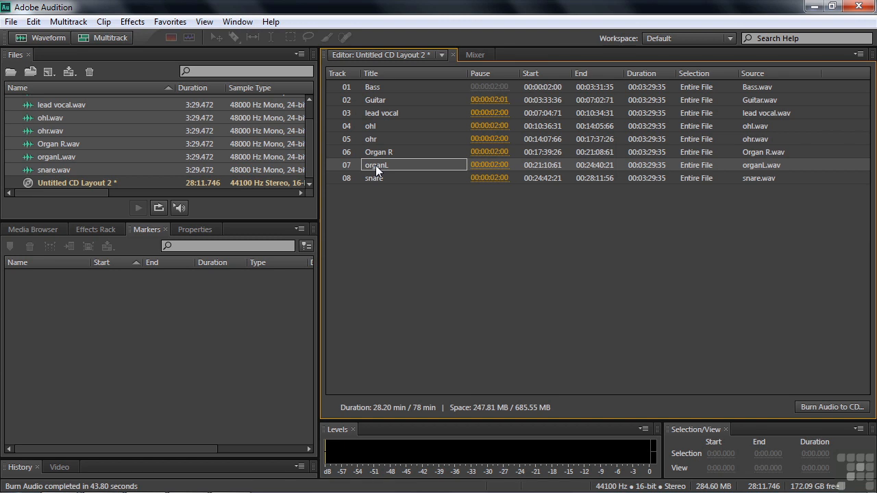
{"action": "key", "text": "Delete"}
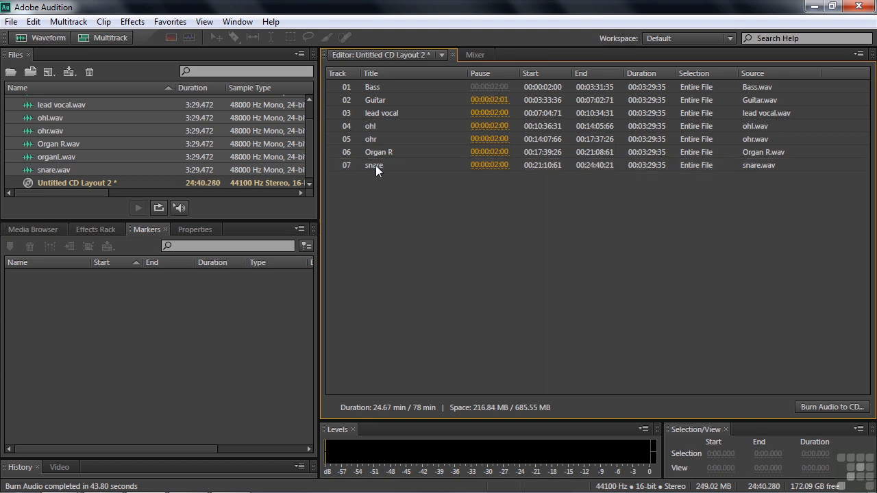
{"action": "left_click", "coordinate": [376, 115]}
{"action": "key", "text": "Delete"}
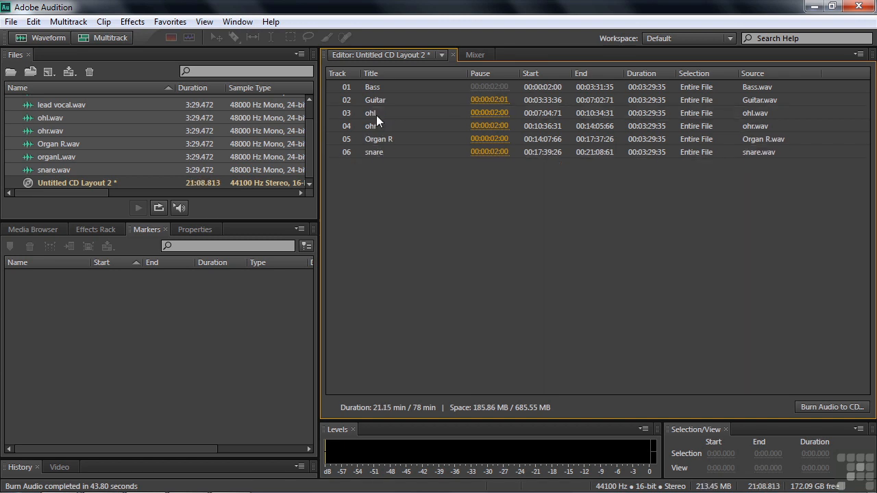
{"action": "left_click", "coordinate": [371, 140]}
{"action": "key", "text": "Delete"}
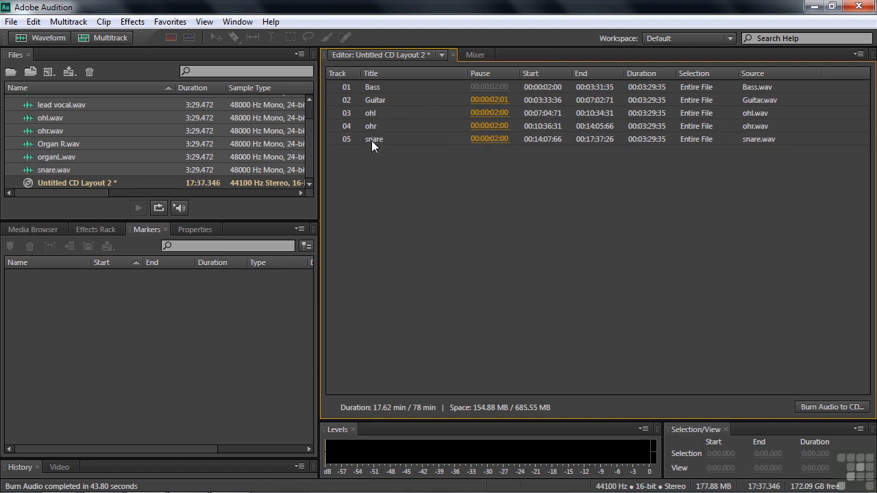
Add Organ R.wav twice at the end of the CD layout, as tracks 06 and 07.
{"action": "left_click", "coordinate": [37, 141]}
{"action": "left_click_drag", "start_coordinate": [33, 142], "coordinate": [370, 168]}
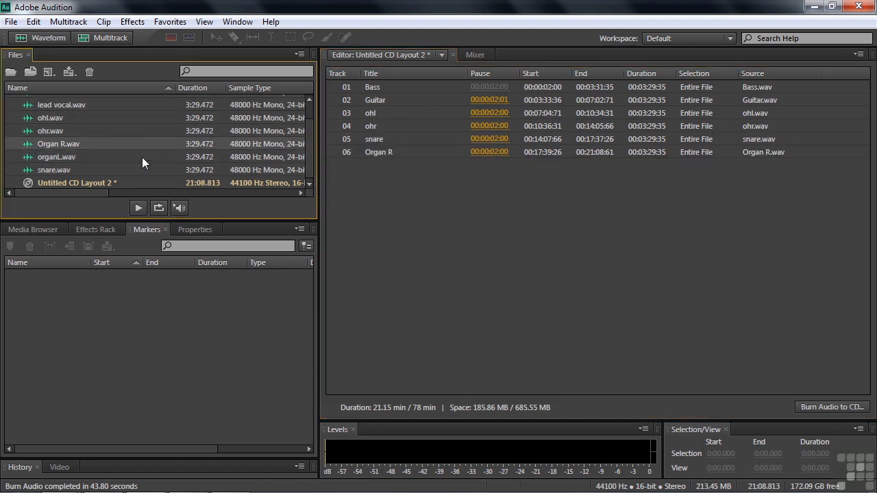
{"action": "left_click_drag", "start_coordinate": [36, 145], "coordinate": [372, 197]}
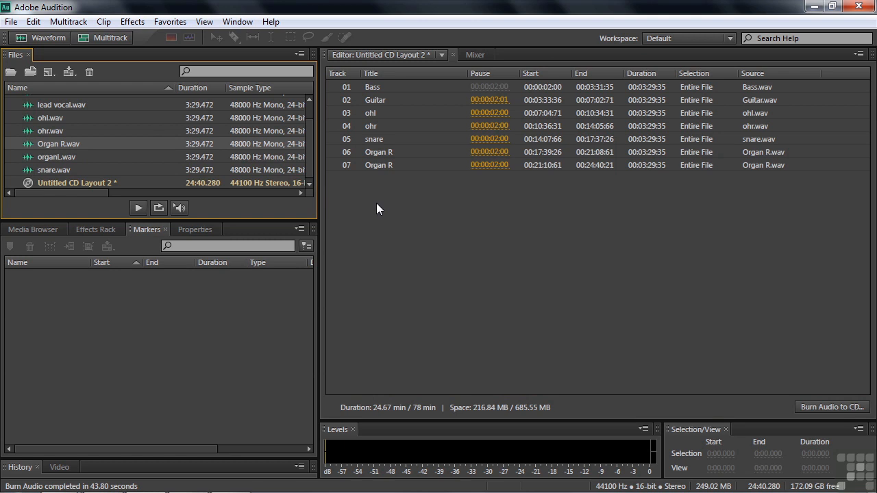